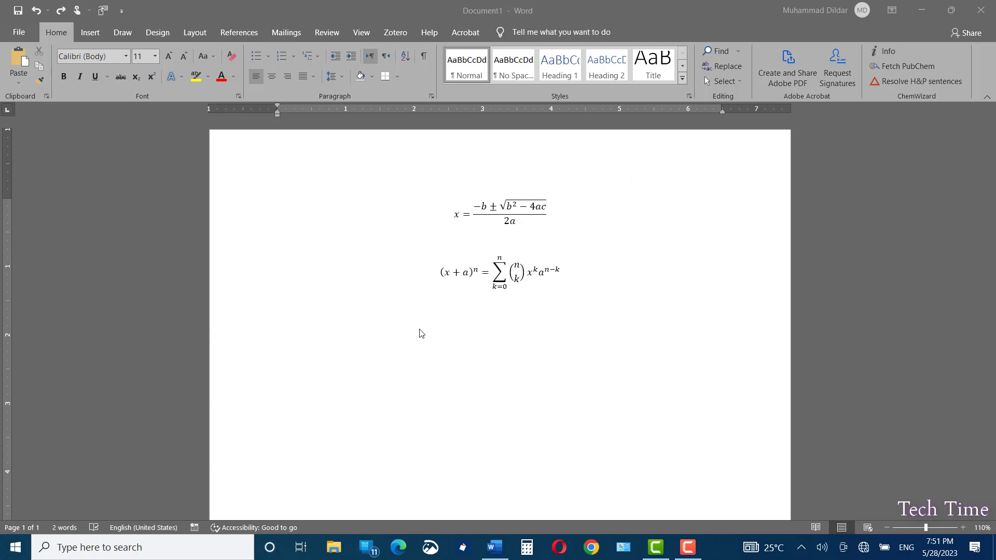
# Place the cursor on the blank line below the quadratic formula and binomial theorem.
pyautogui.click(399, 348)
pyautogui.doubleClick(399, 348)
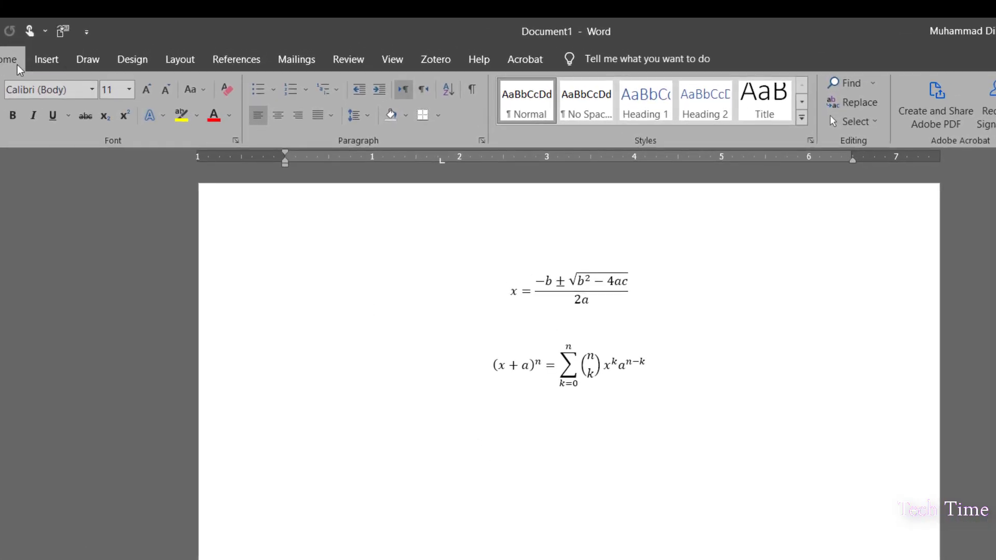
# Insert a blank equation placeholder from the Insert tab's Symbols group.
pyautogui.click(56, 61)
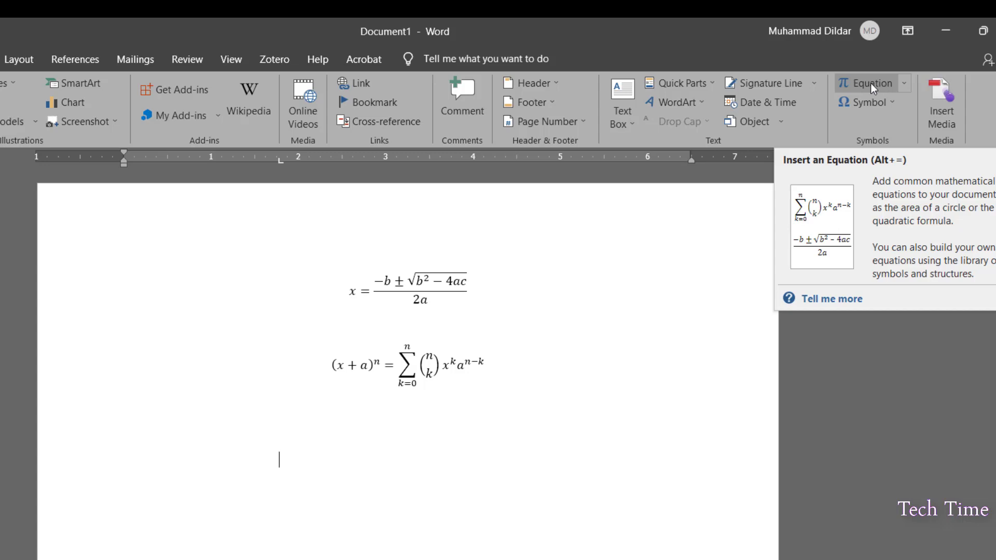
pyautogui.click(871, 83)
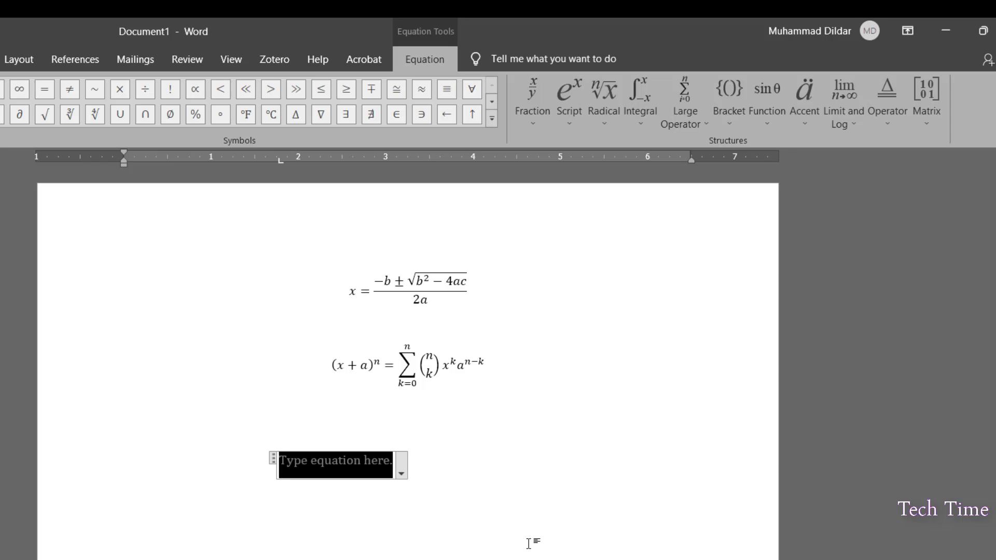
# Type x = and insert an empty stacked fraction after it.
pyautogui.write('x')
pyautogui.press('BackSpace')
pyautogui.write('x ')
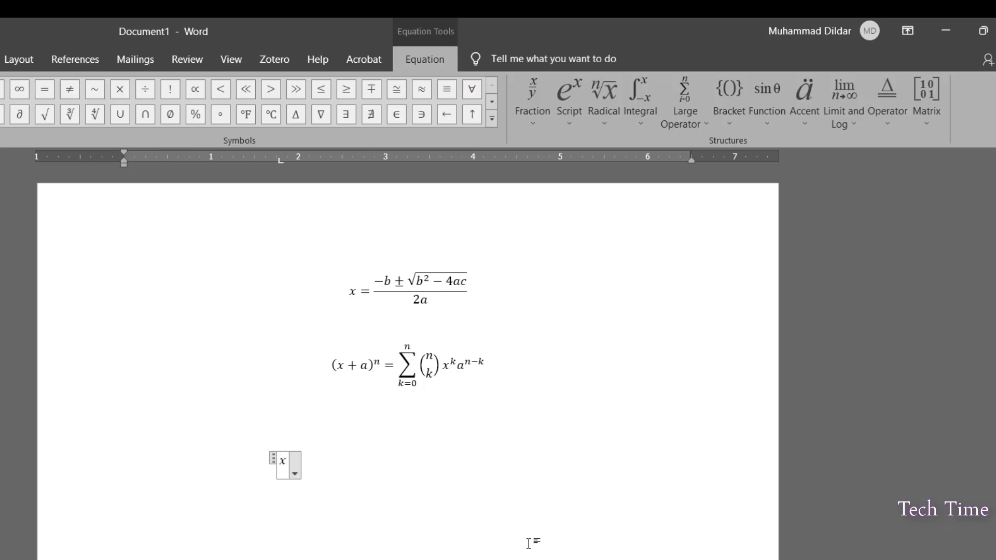
pyautogui.write('=')
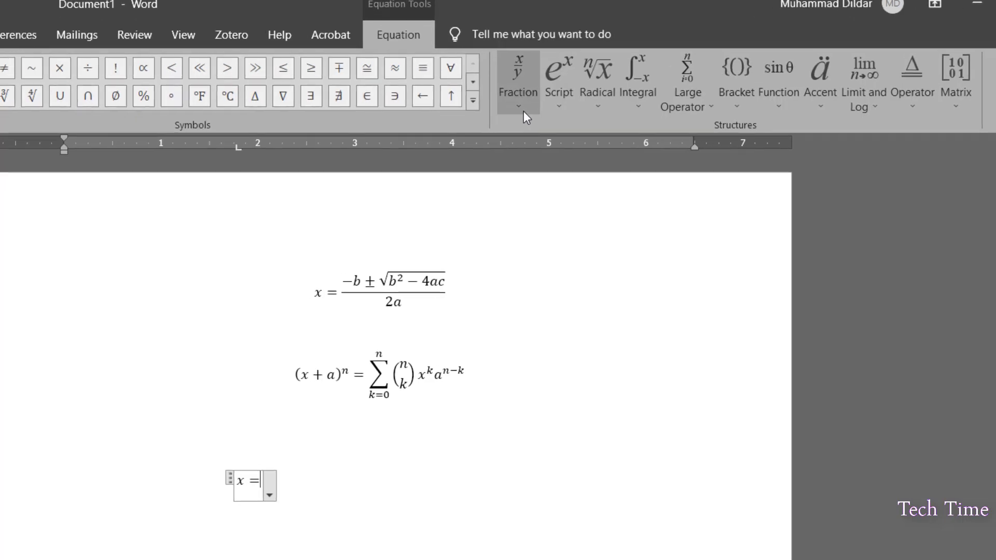
pyautogui.click(570, 92)
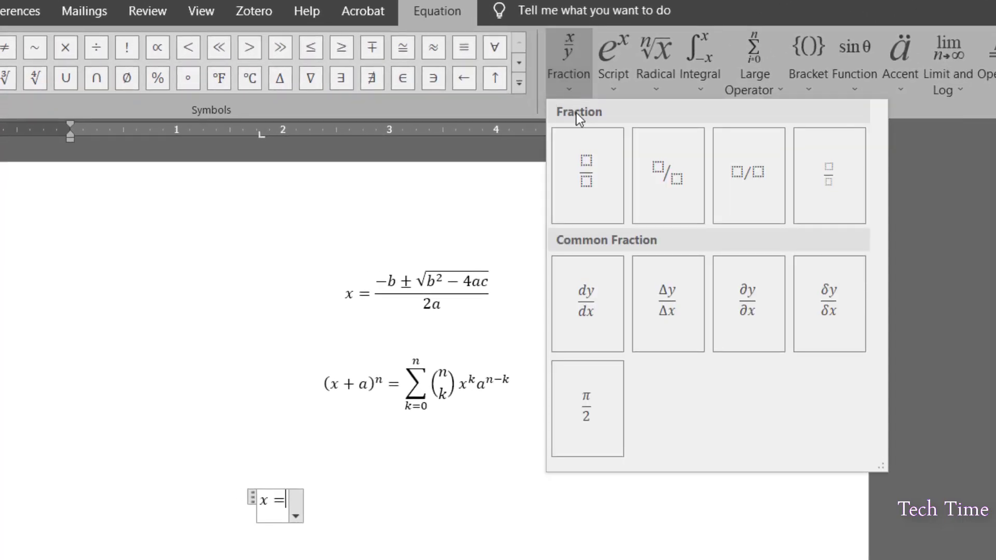
pyautogui.click(588, 160)
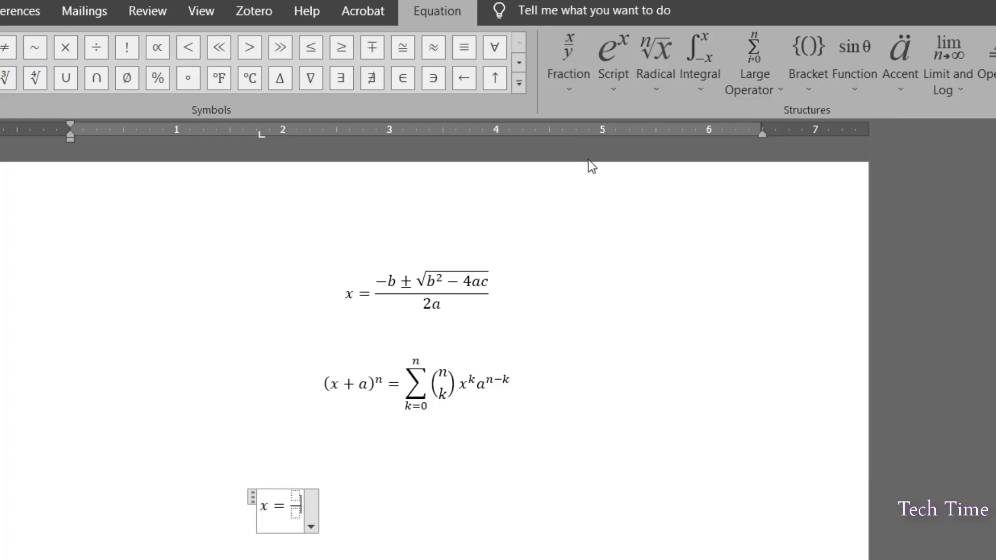
# Fill the fraction's numerator with −b±.
pyautogui.click(295, 497)
pyautogui.write('-b')
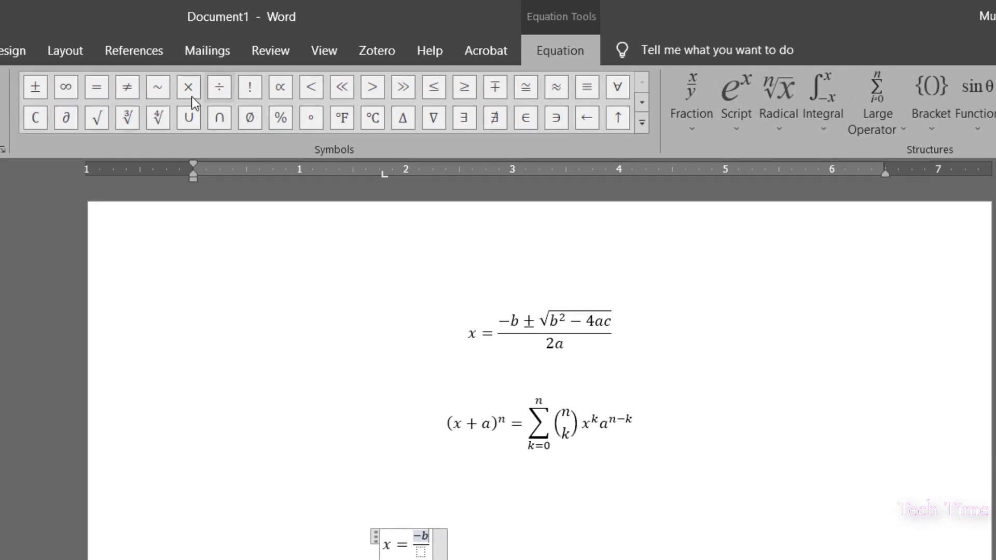
pyautogui.click(32, 88)
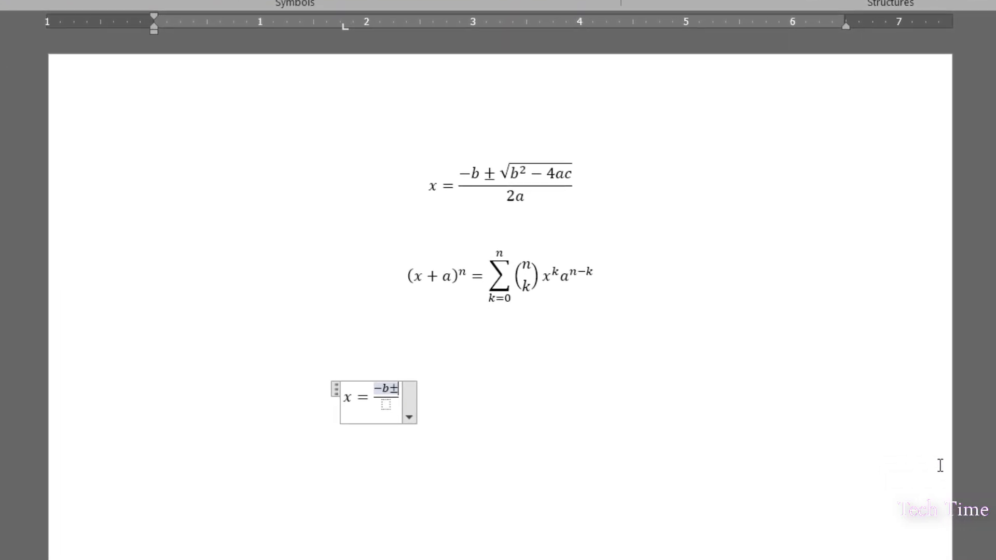
pyautogui.click(689, 21)
pyautogui.click(676, 478)
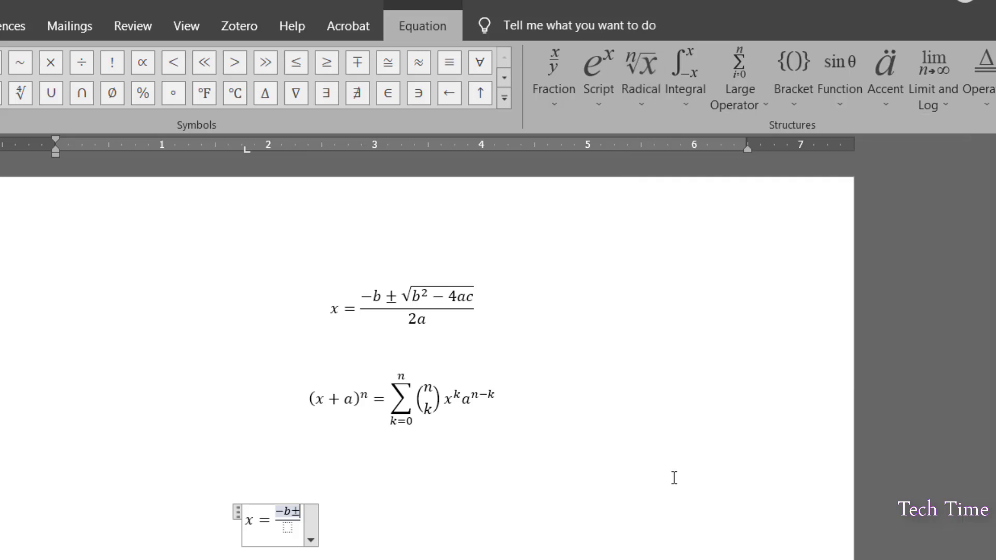
# Insert a square root after −b± with a superscript structure inside it.
pyautogui.click(637, 104)
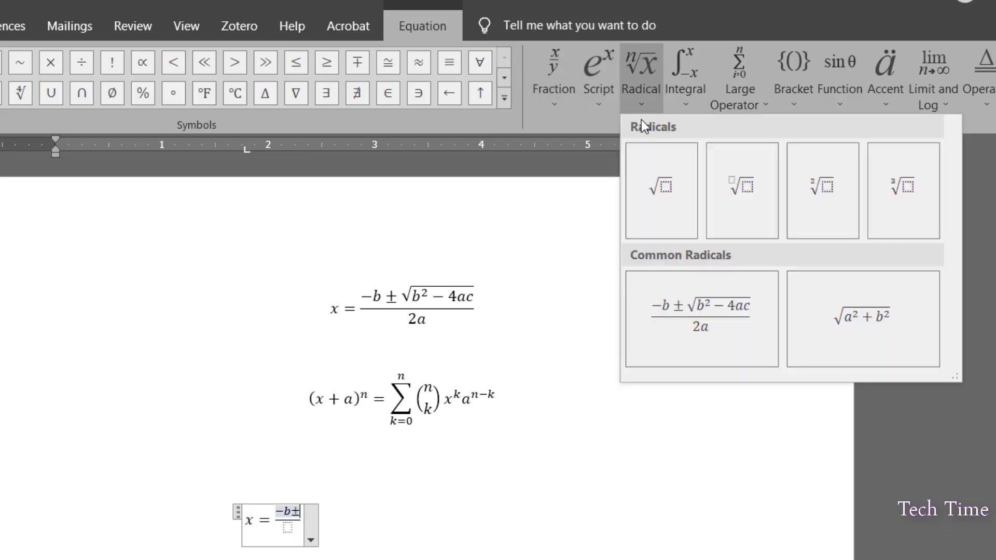
pyautogui.click(666, 185)
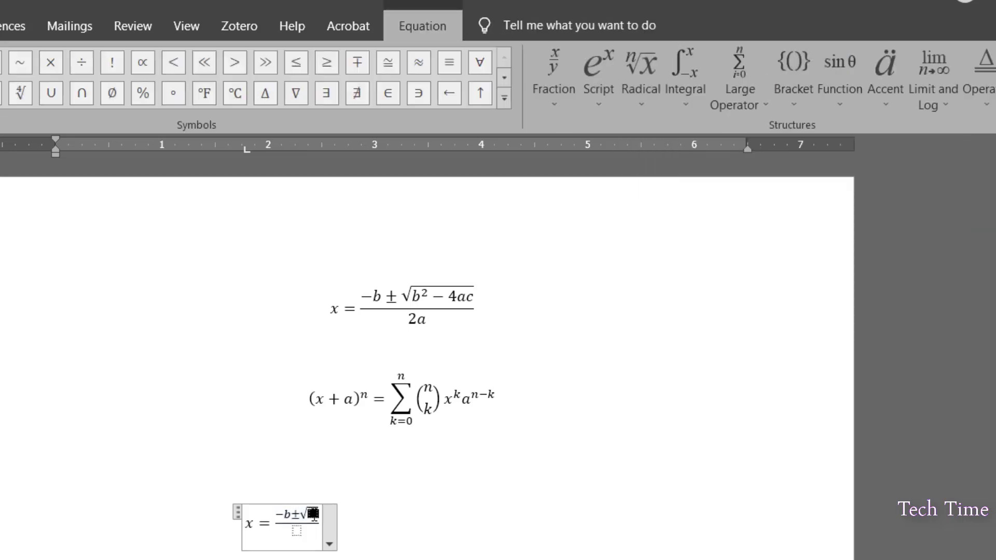
pyautogui.click(599, 97)
pyautogui.click(615, 190)
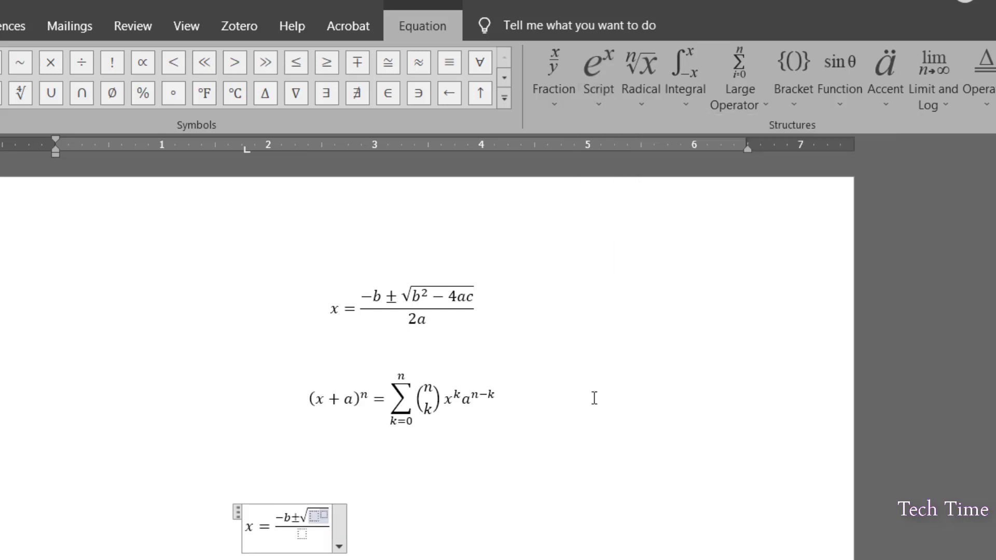
# Fill the root with b²−4ac and set the fraction's denominator to 2a.
pyautogui.click(314, 517)
pyautogui.write('b')
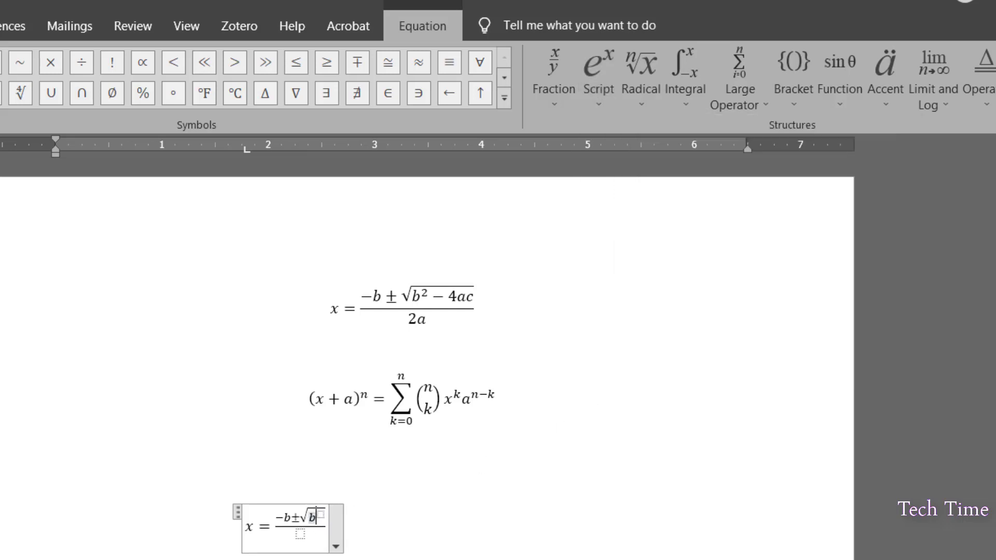
pyautogui.press('Right')
pyautogui.write('2')
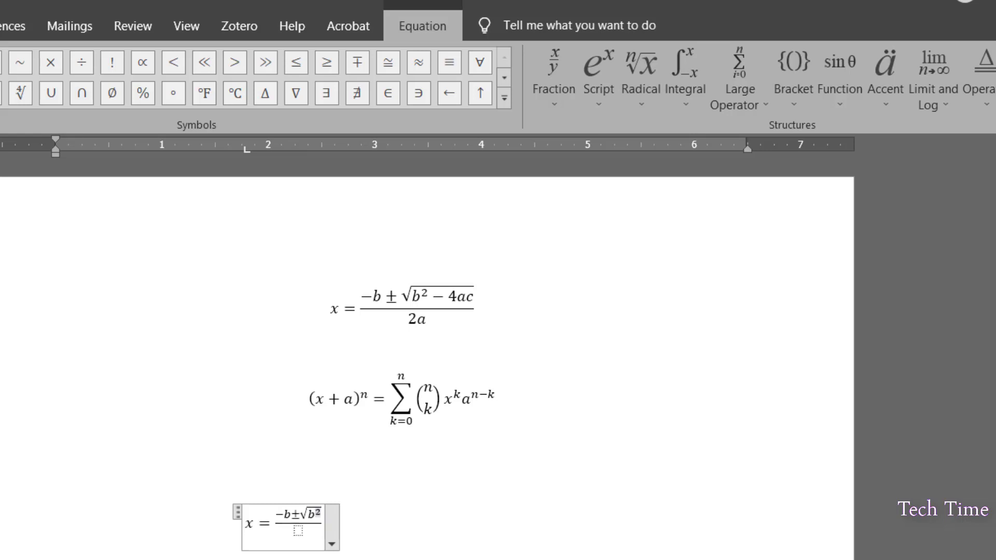
pyautogui.press('Right')
pyautogui.write('-')
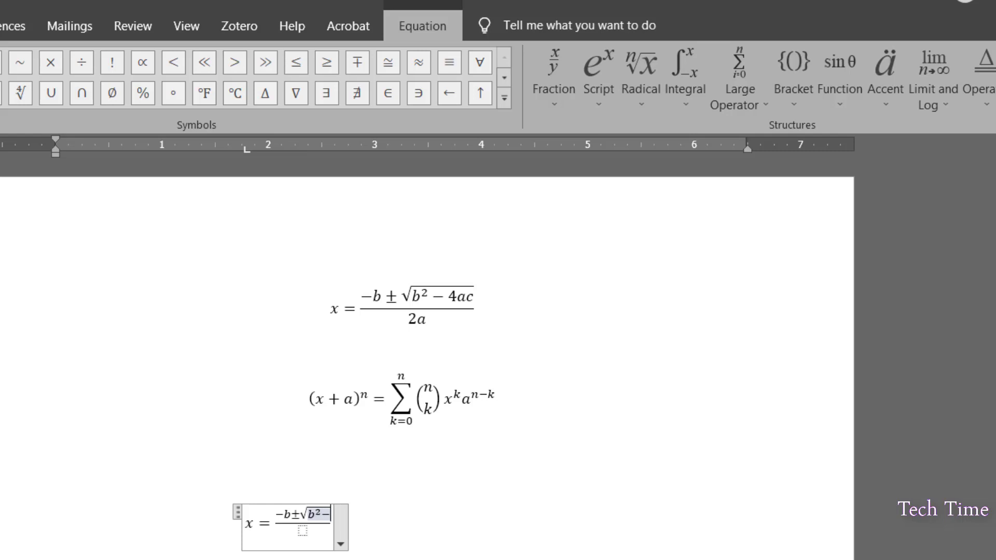
pyautogui.write('4ac')
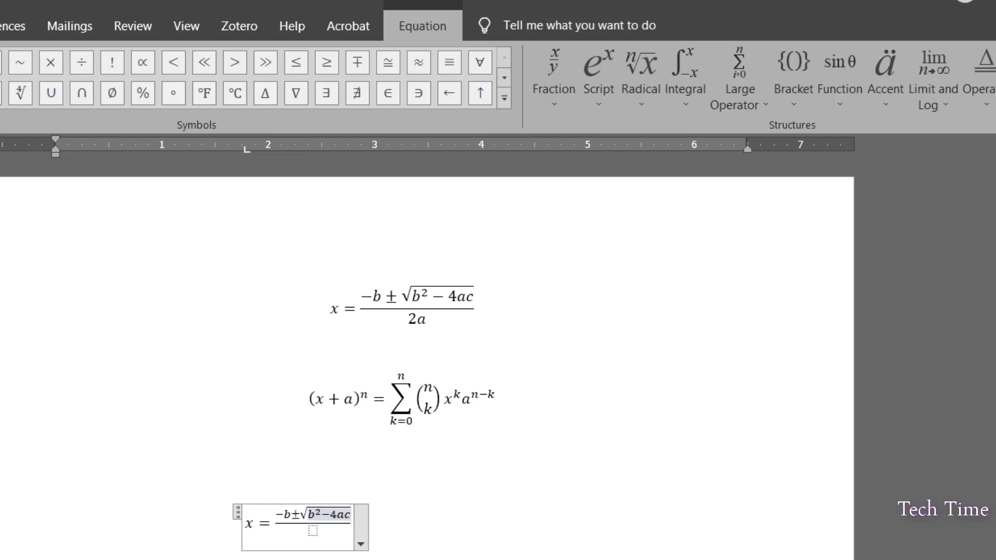
pyautogui.click(314, 531)
pyautogui.write('2a')
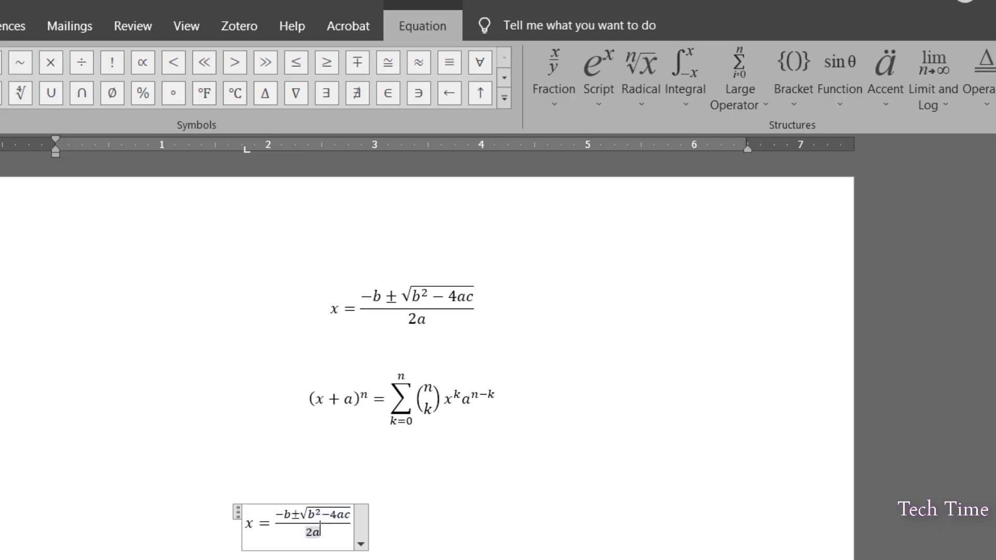
# Select the new quadratic formula and grow its font size to 20 pt.
pyautogui.click(446, 556)
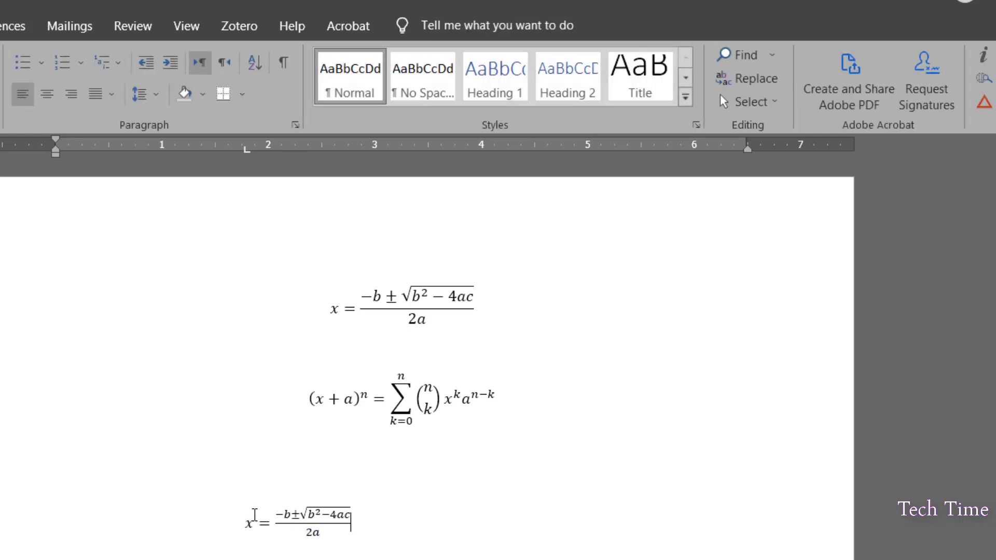
pyautogui.click(246, 518)
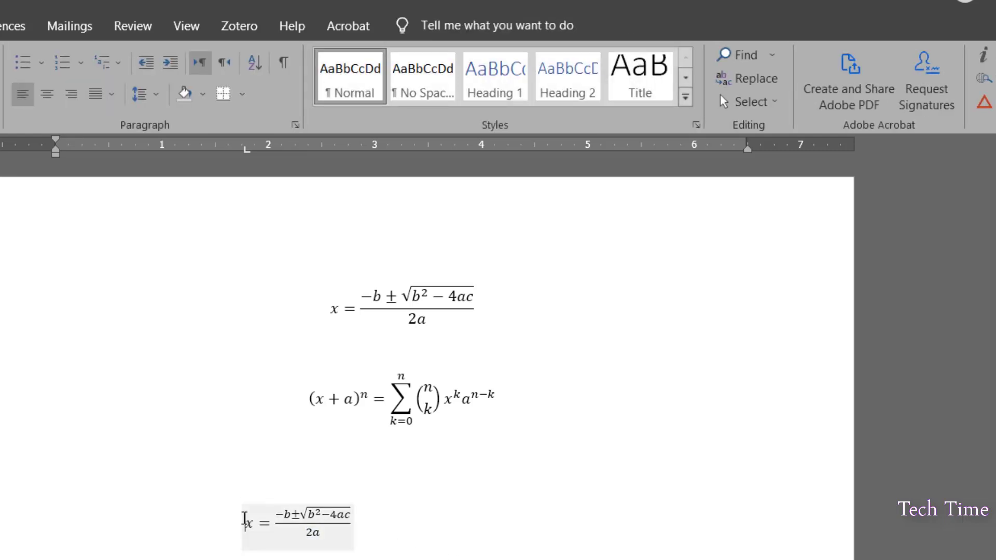
pyautogui.hotkey('shift', 'End')
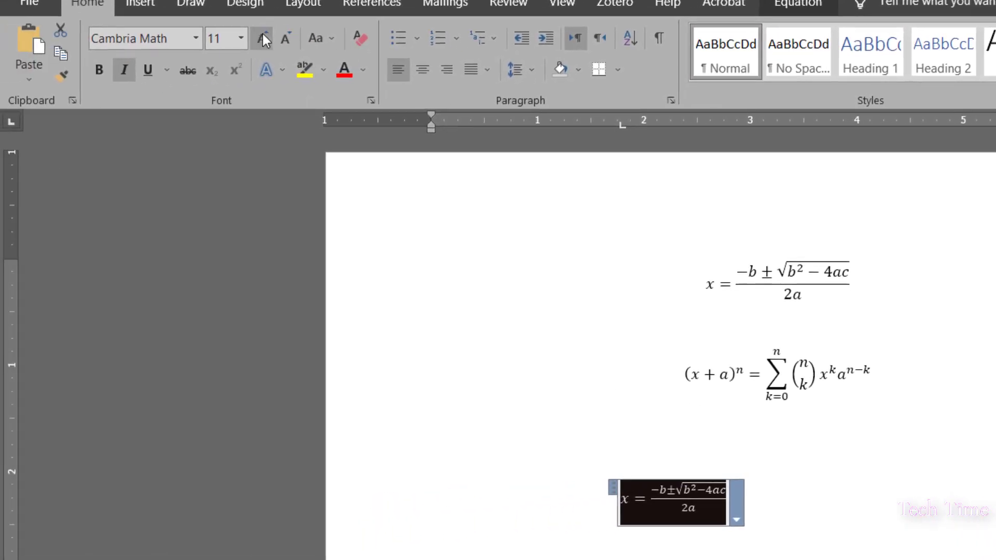
pyautogui.click(262, 33)
pyautogui.click(263, 33)
pyautogui.click(263, 33)
pyautogui.click(263, 33)
pyautogui.click(263, 33)
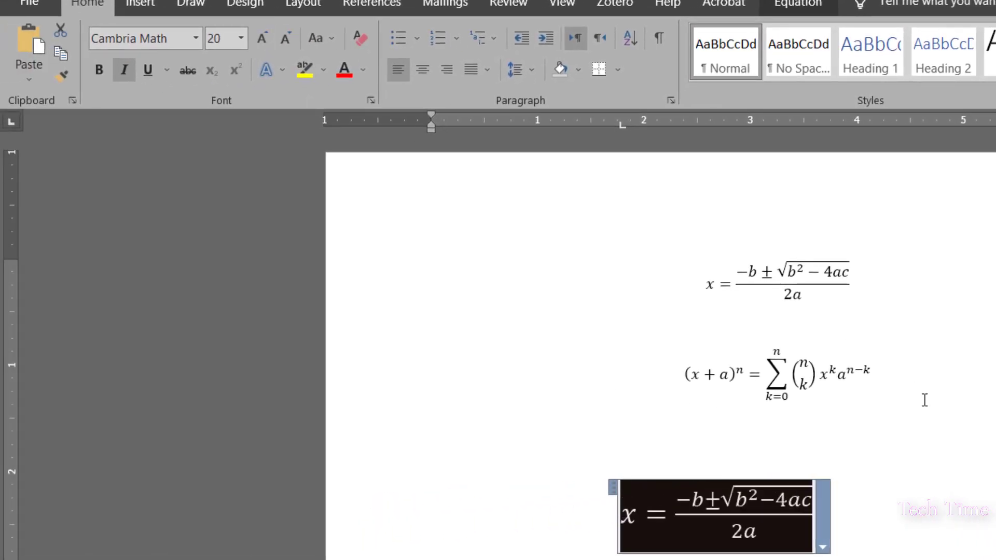
pyautogui.click(949, 470)
pyautogui.click(889, 539)
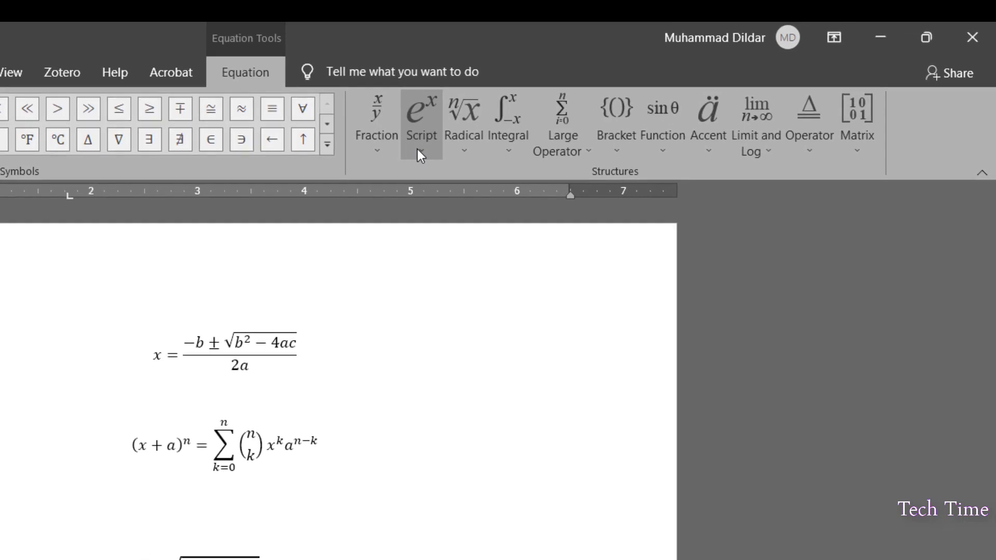
# Build (x + a) with exponent n using a Superscript structure.
pyautogui.click(423, 145)
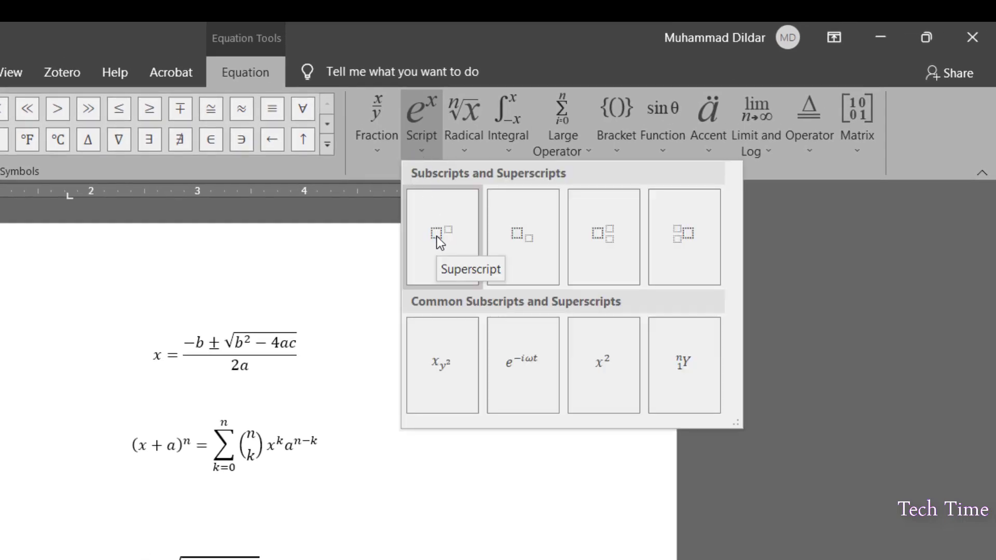
pyautogui.click(439, 240)
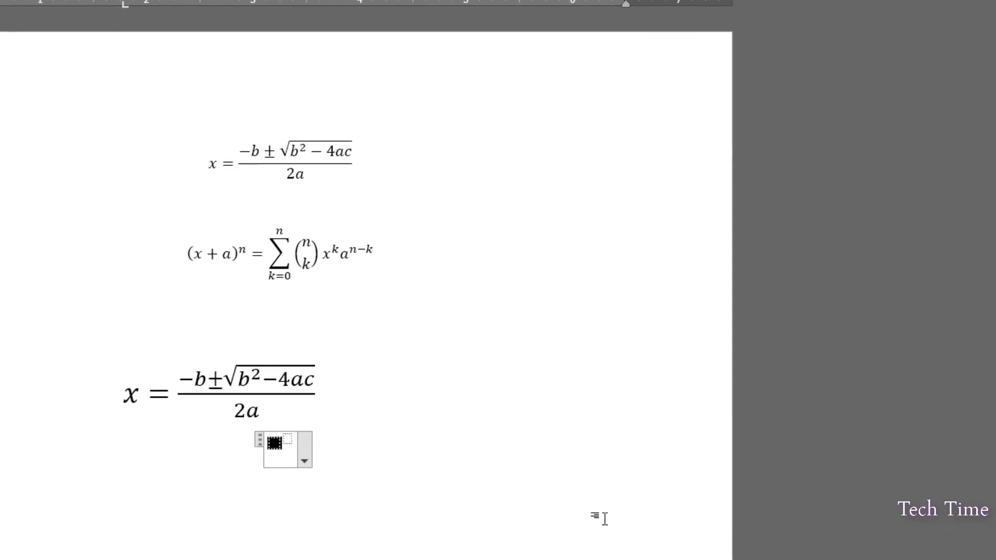
pyautogui.write('x + ')
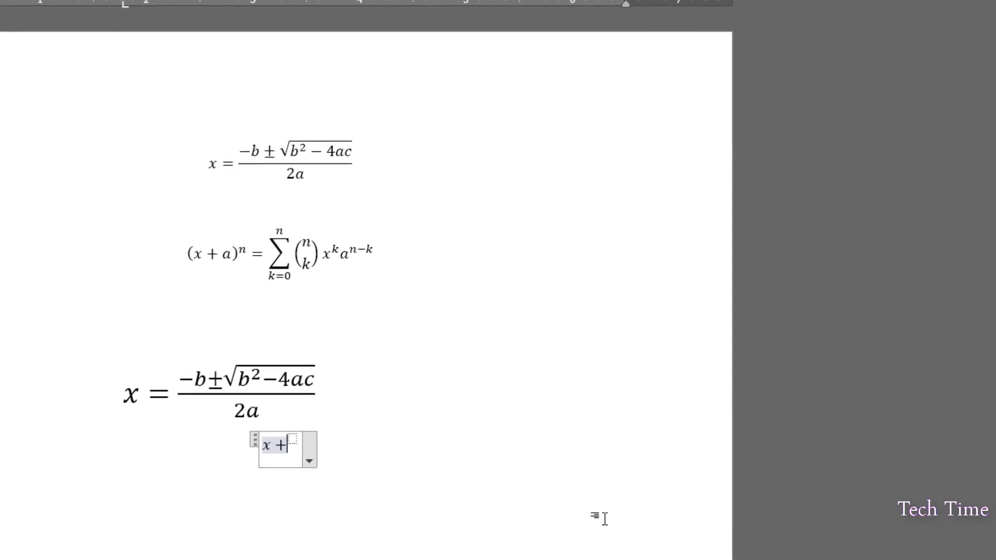
pyautogui.write('a')
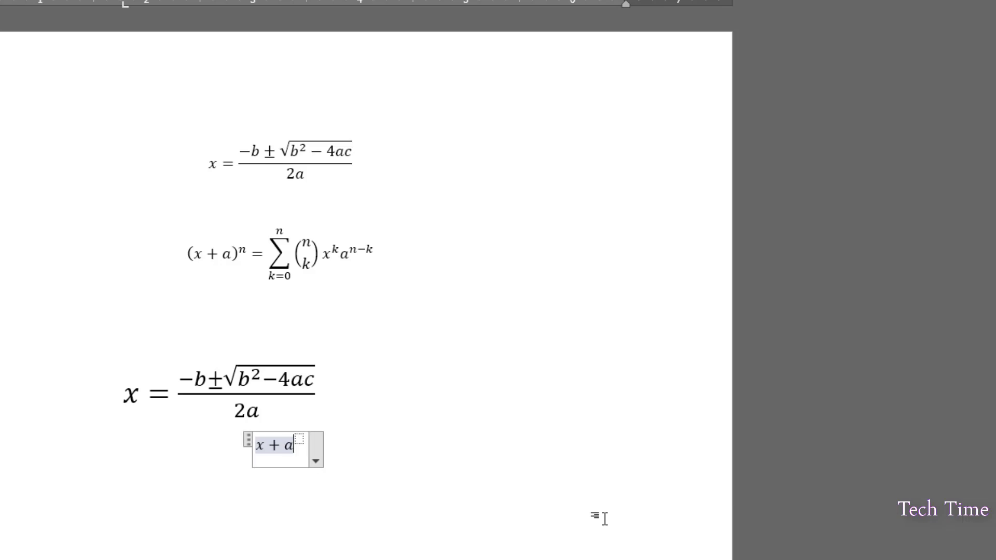
pyautogui.write(')')
pyautogui.press('Left')
pyautogui.press('Left')
pyautogui.press('Left')
pyautogui.press('Left')
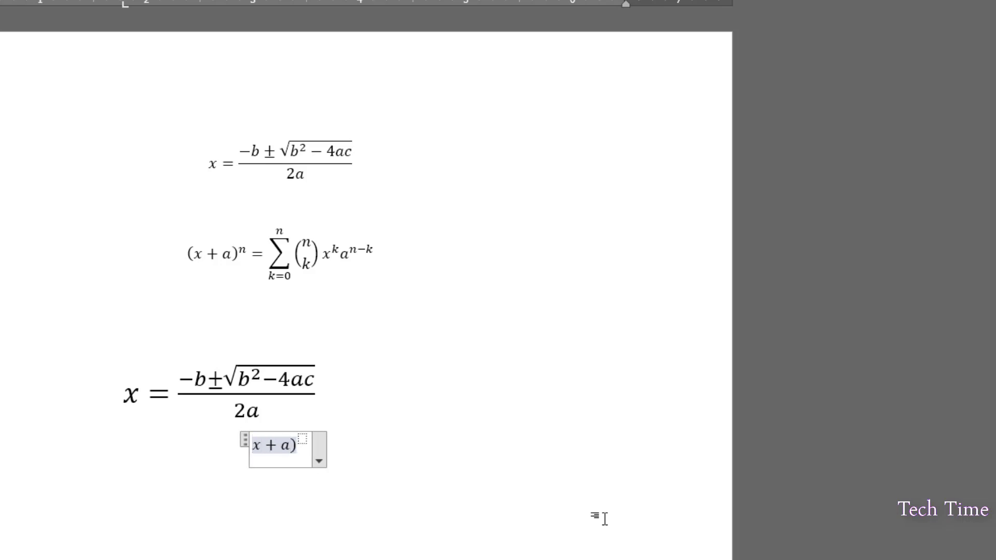
pyautogui.write('(')
pyautogui.press('Right')
pyautogui.press('Right')
pyautogui.press('Right')
pyautogui.press('Right')
pyautogui.press('Right')
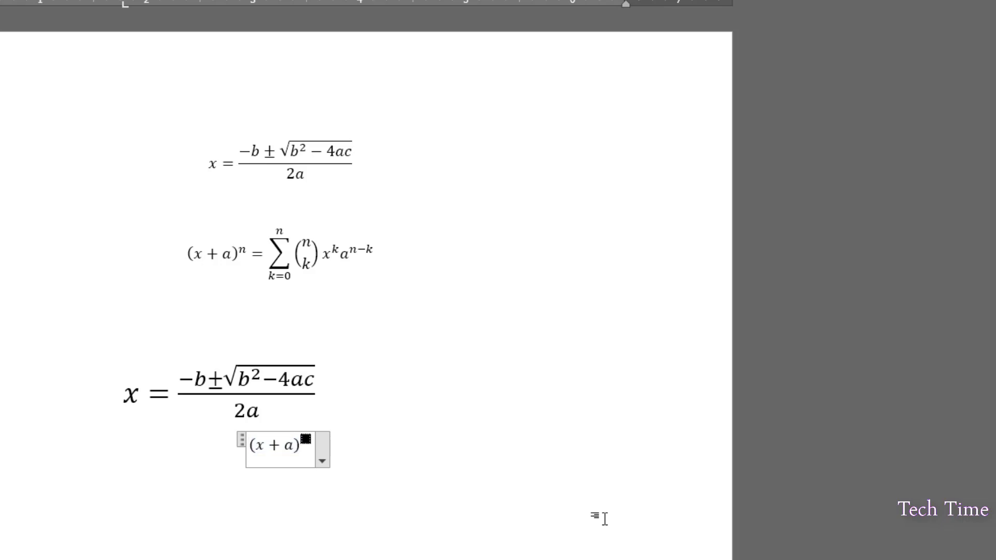
pyautogui.write('n')
pyautogui.press('Right')
# Type = and add a summation with lower limit k=0 and upper limit n.
pyautogui.write('=')
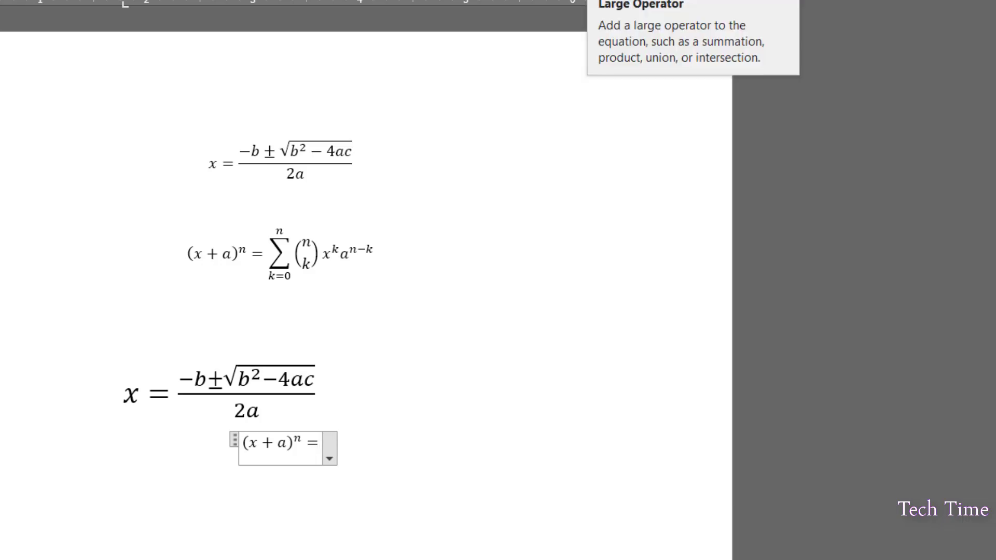
pyautogui.click(550, 92)
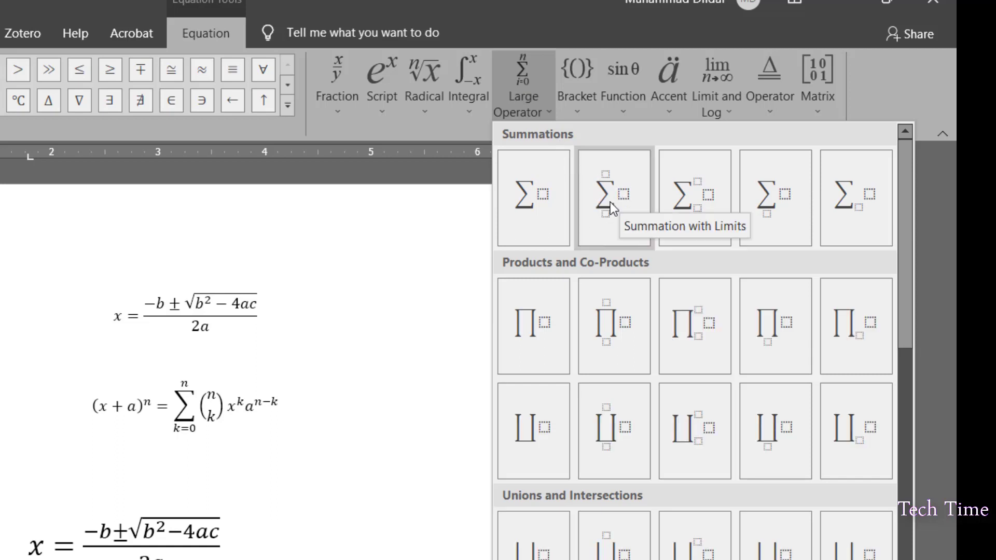
pyautogui.click(612, 193)
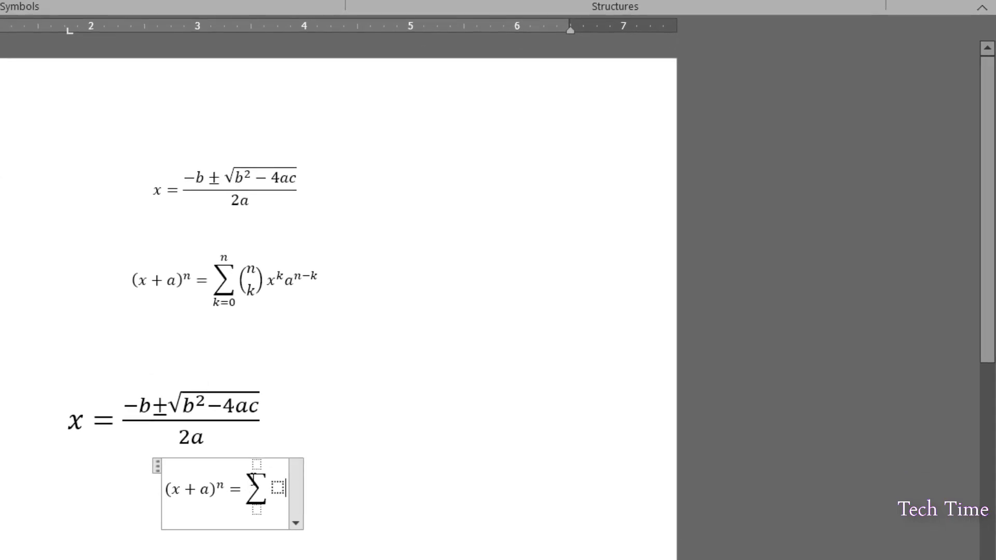
pyautogui.click(257, 463)
pyautogui.write('n')
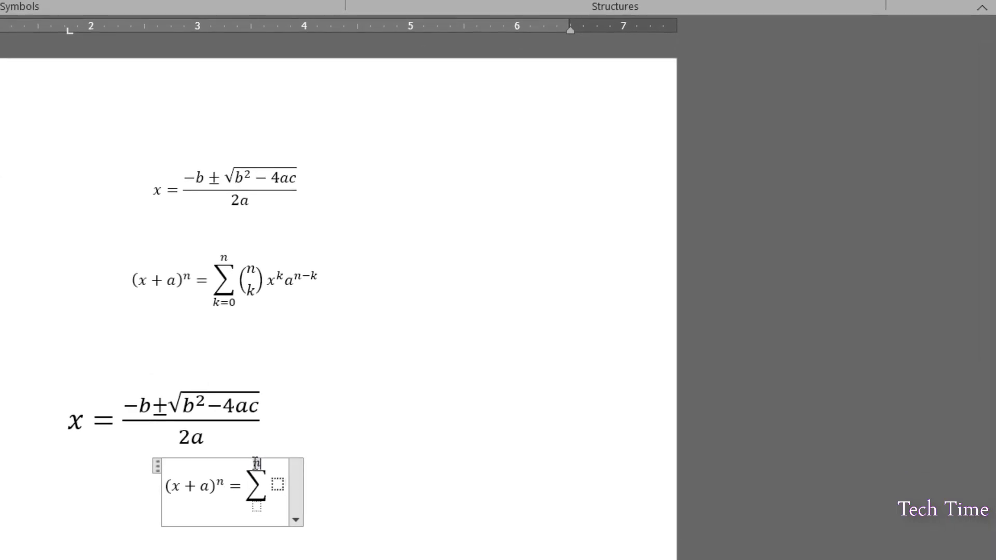
pyautogui.click(256, 507)
pyautogui.write('k=0')
pyautogui.click(278, 485)
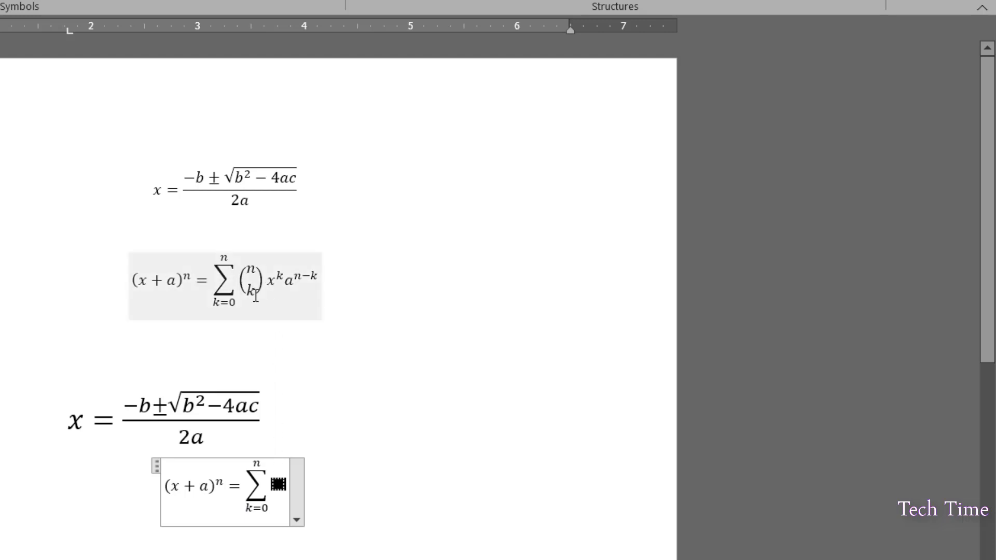
# Insert the binomial coefficient (n k) from the Bracket gallery inside the summation.
pyautogui.click(708, 0)
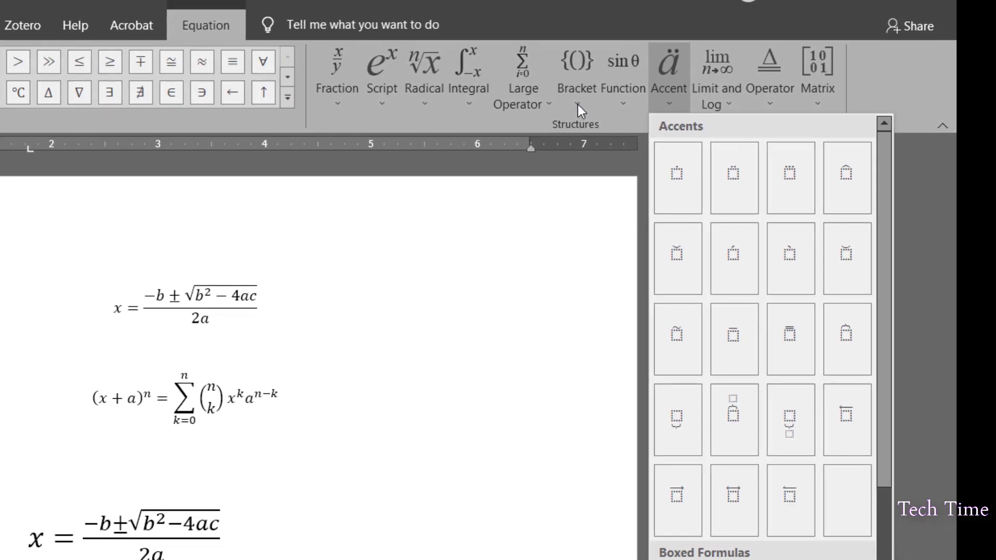
pyautogui.click(578, 105)
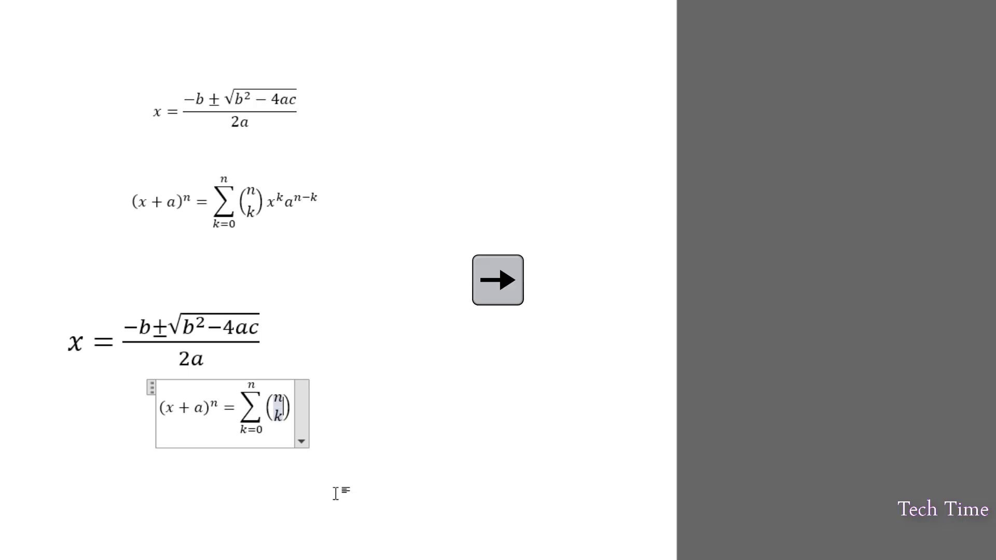
pyautogui.click(398, 92)
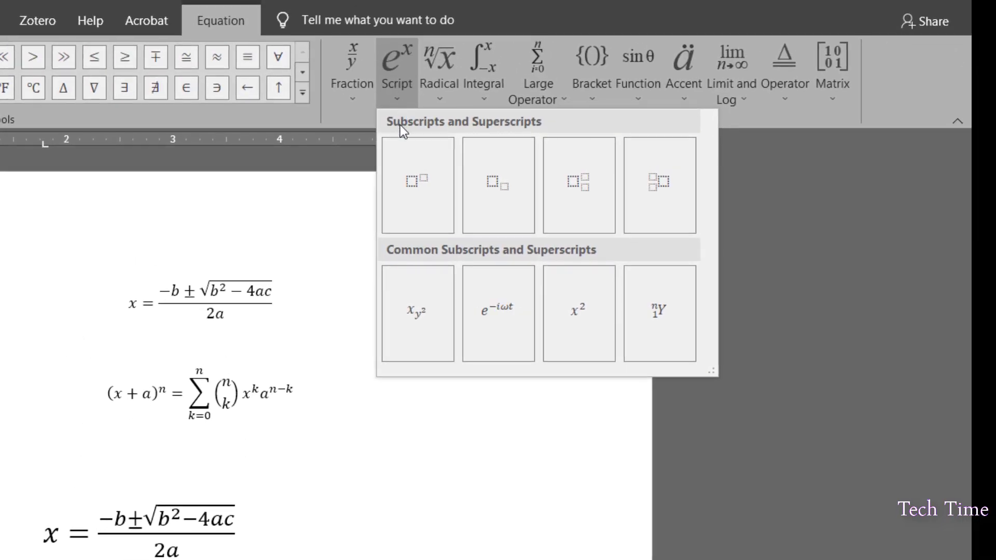
# Append the superscript terms x^k and a^(n−k) after the binomial coefficient.
pyautogui.click(412, 185)
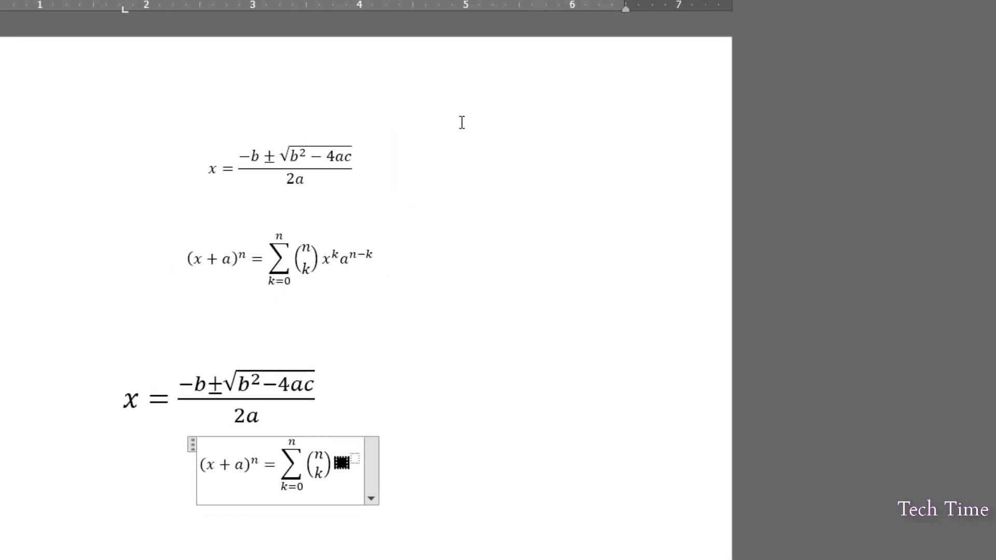
pyautogui.write('x')
pyautogui.press('Right')
pyautogui.write('k')
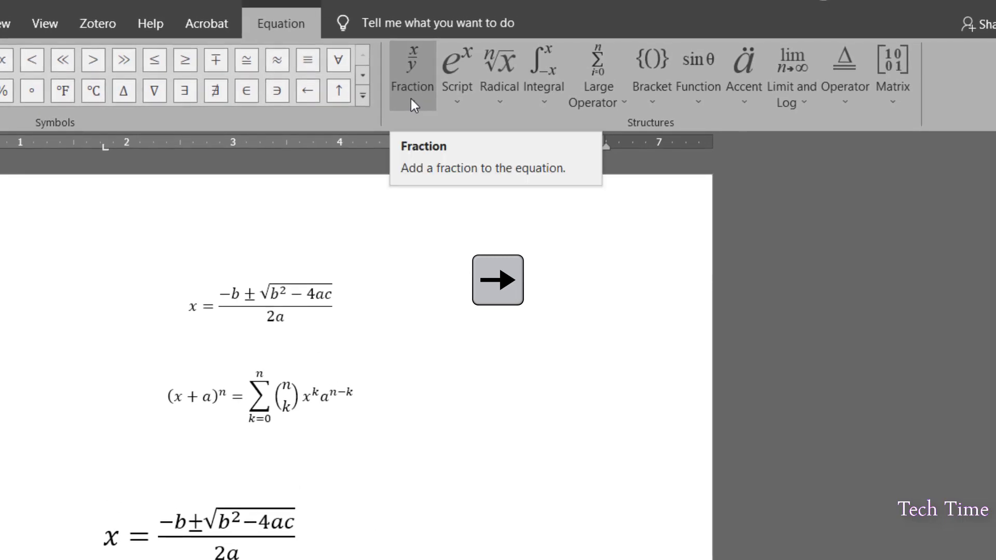
pyautogui.click(454, 98)
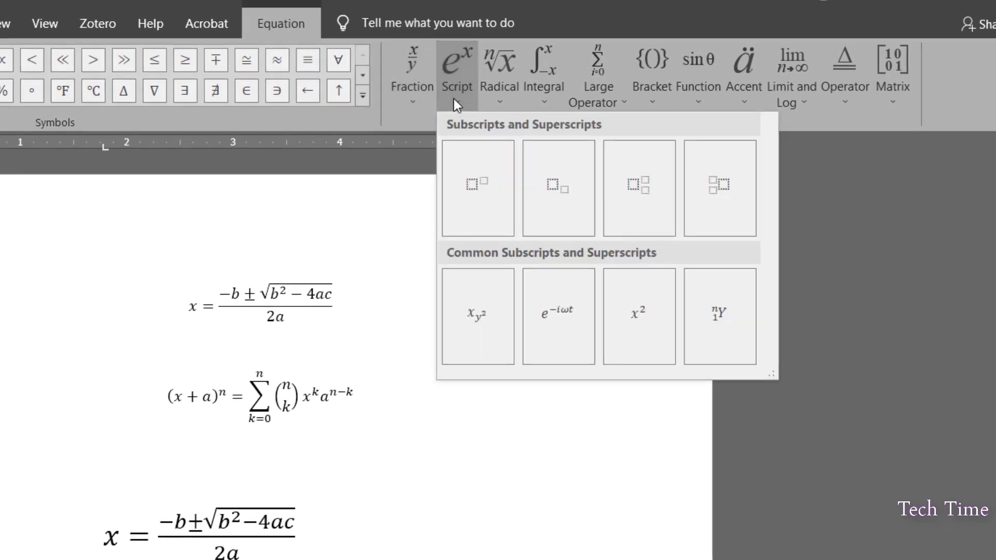
pyautogui.click(481, 195)
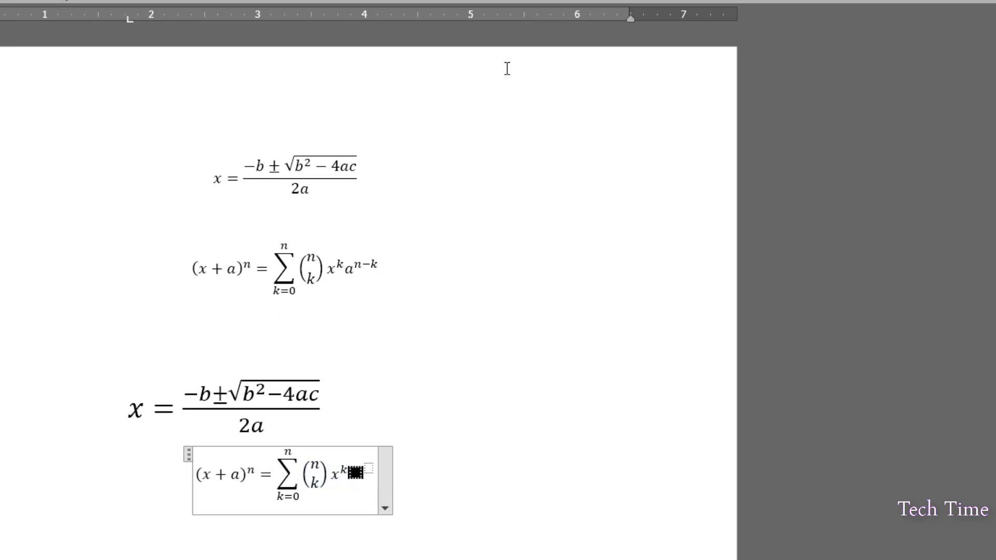
pyautogui.write('a')
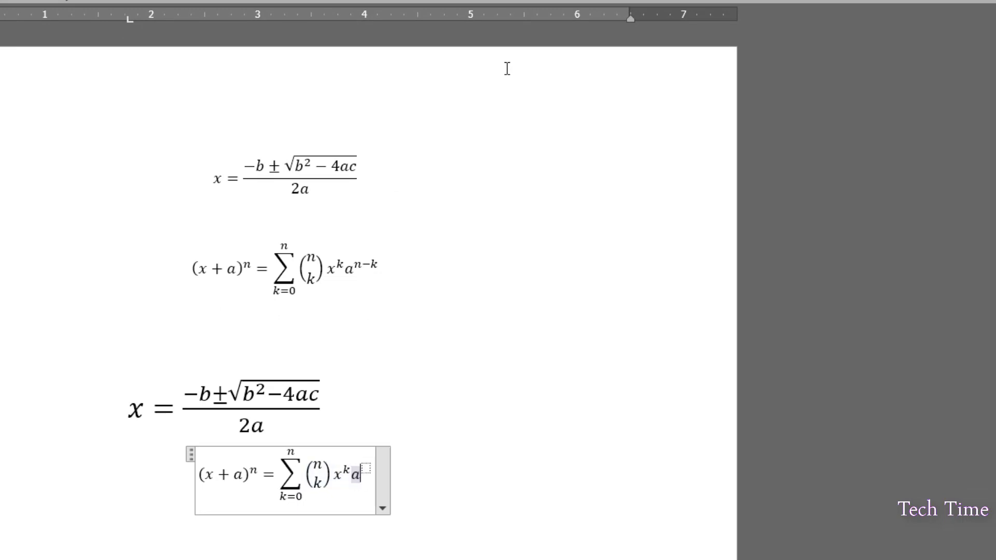
pyautogui.press('Right')
pyautogui.write('n')
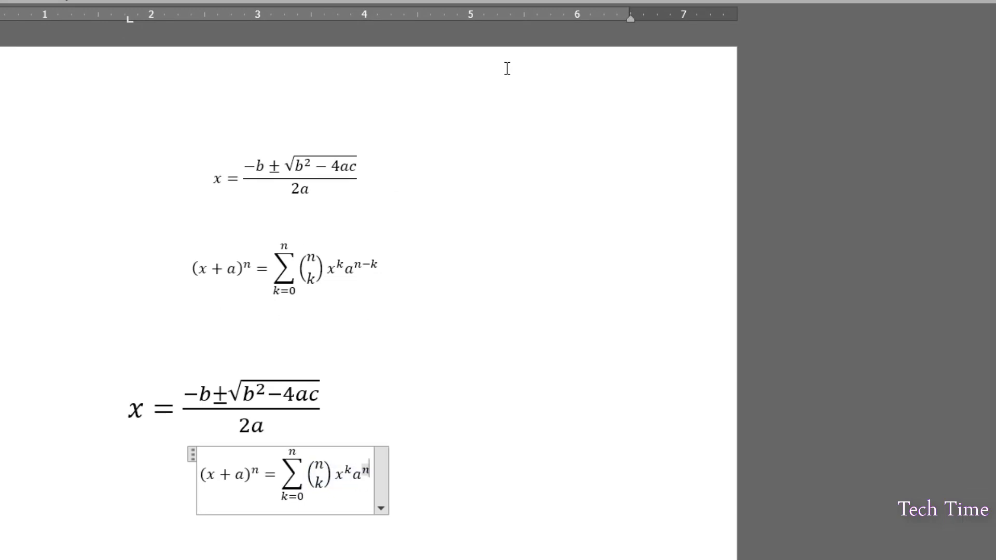
pyautogui.write('-k')
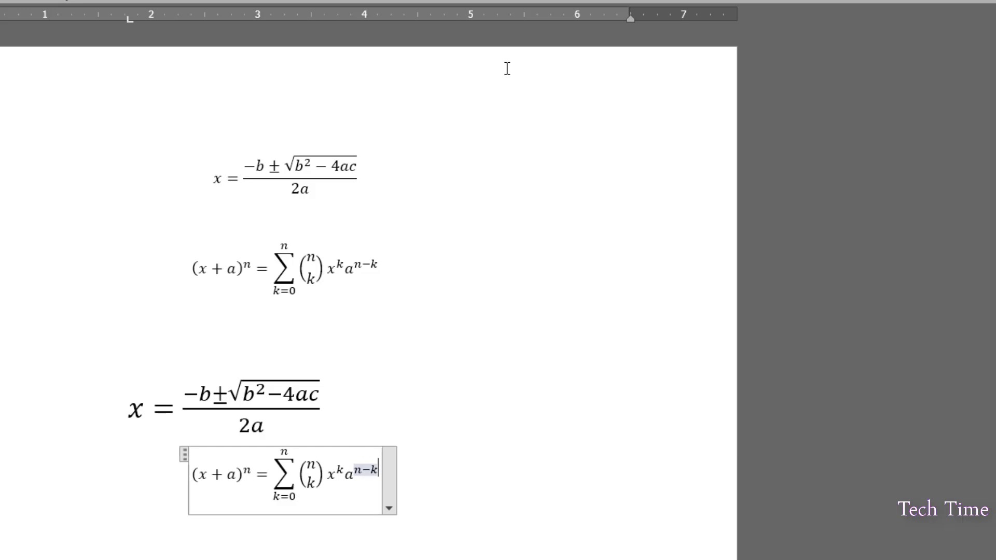
# Select the rebuilt binomial theorem equation and grow its font to 18 pt.
pyautogui.click(500, 455)
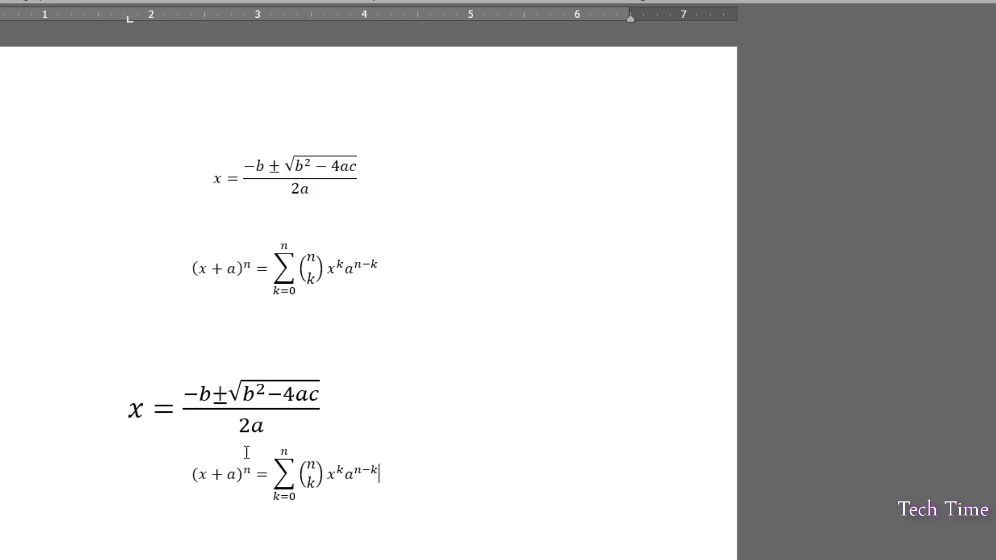
pyautogui.hotkey('shift', 'Home')
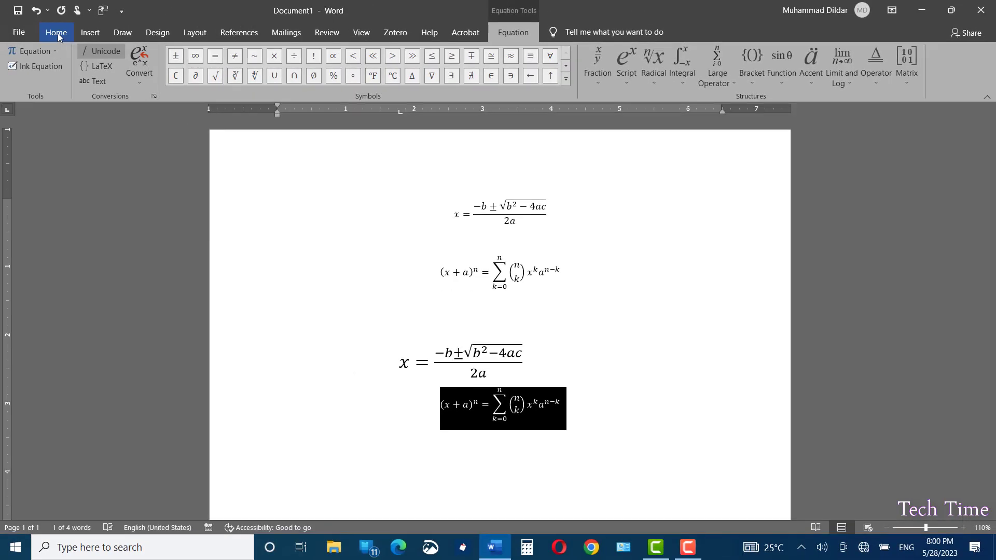
pyautogui.click(57, 33)
pyautogui.click(169, 55)
pyautogui.click(168, 55)
pyautogui.click(168, 56)
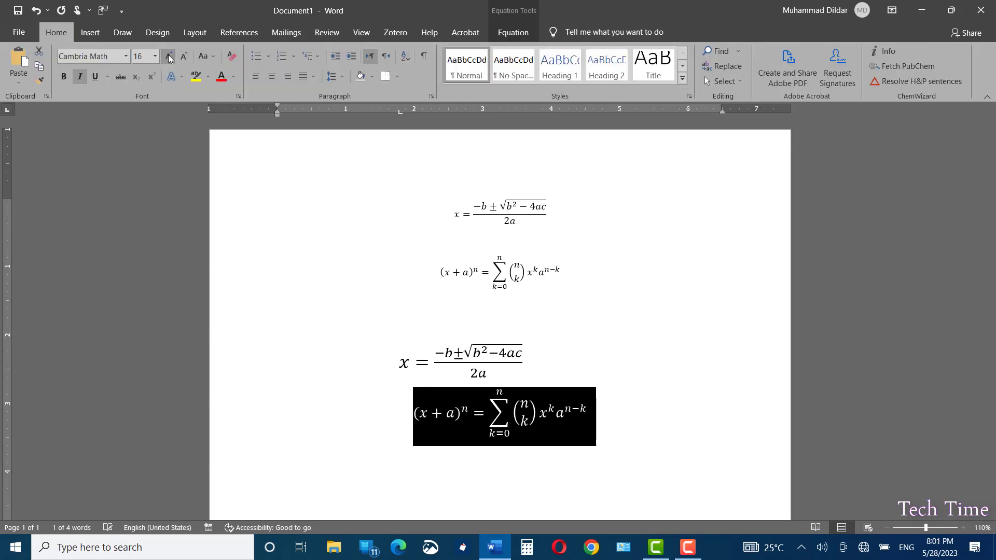
pyautogui.click(168, 55)
pyautogui.click(671, 355)
pyautogui.scroll(-3, 673, 307)
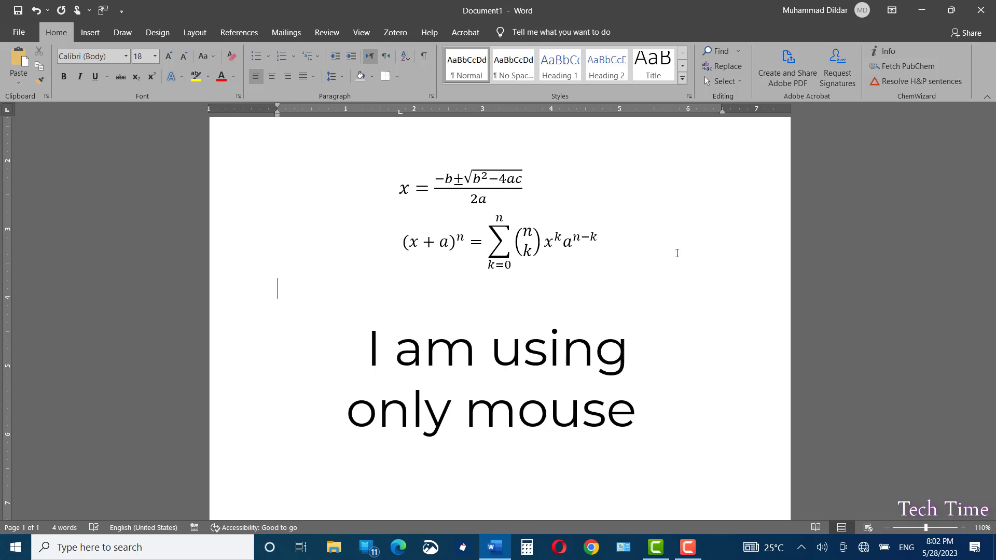
# Start a new handwritten equation with Ink Equation from the Insert tab's Equation gallery.
pyautogui.click(91, 33)
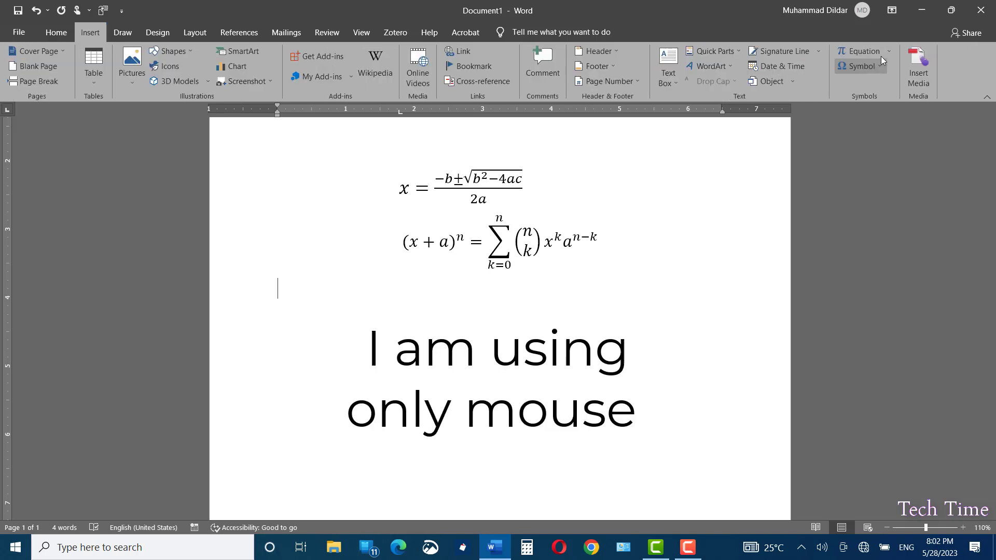
pyautogui.click(889, 51)
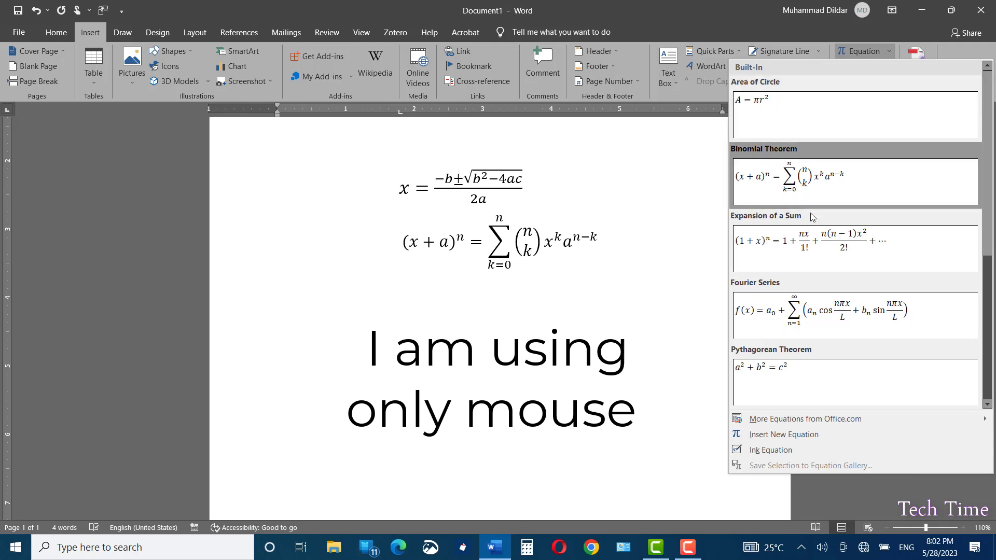
pyautogui.click(757, 453)
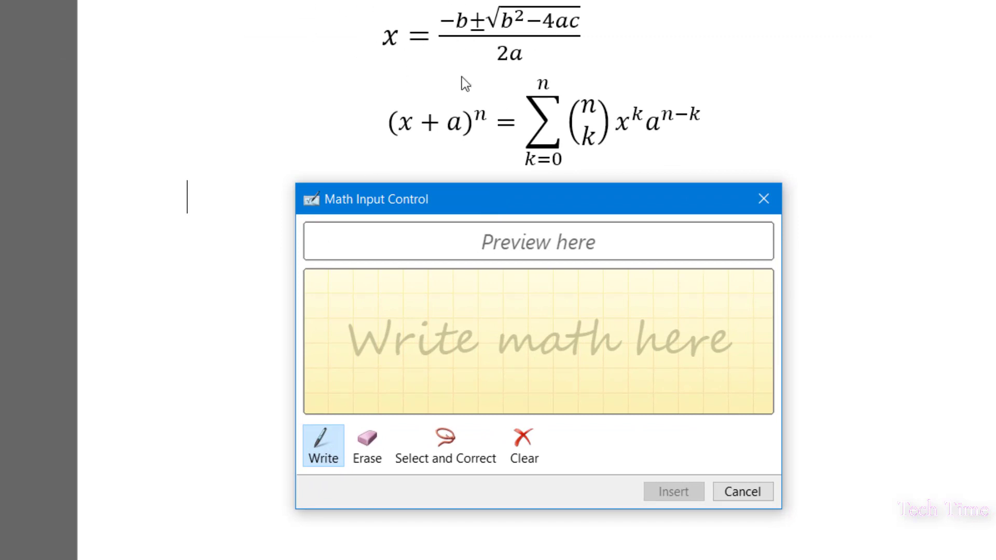
# Handwrite the quadratic formula x = (−b ± √(b²−4ac))/2a on the pad, then reposition the panel.
pyautogui.moveTo(369, 310)
pyautogui.mouseDown()
pyautogui.moveTo(379, 338)
pyautogui.moveTo(408, 343)
pyautogui.moveTo(420, 319)
pyautogui.moveTo(421, 331)
pyautogui.moveTo(492, 332)
pyautogui.moveTo(471, 341)
pyautogui.mouseUp()
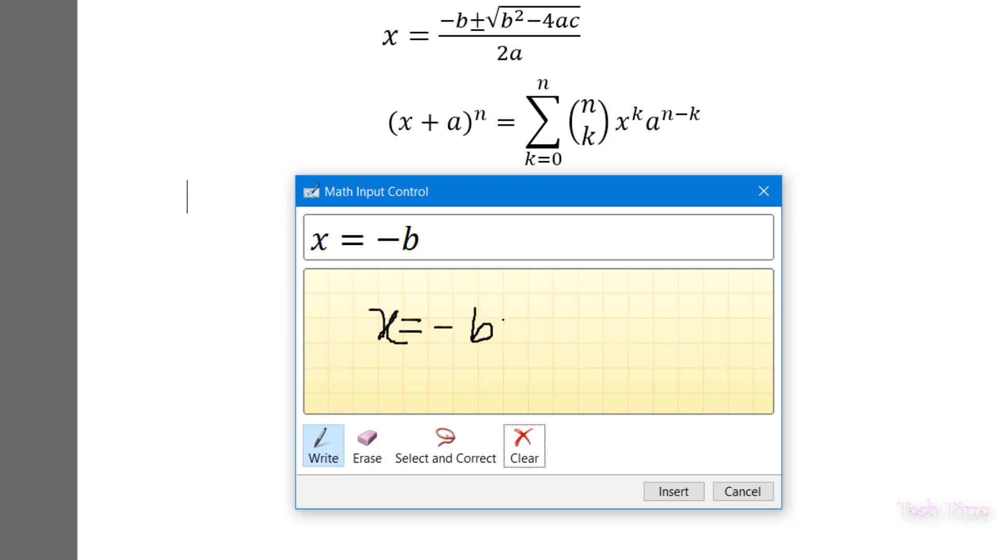
pyautogui.moveTo(529, 327)
pyautogui.mouseDown()
pyautogui.moveTo(537, 326)
pyautogui.moveTo(522, 327)
pyautogui.moveTo(520, 346)
pyautogui.moveTo(535, 345)
pyautogui.mouseUp()
pyautogui.moveTo(560, 304)
pyautogui.mouseDown()
pyautogui.moveTo(558, 328)
pyautogui.moveTo(544, 328)
pyautogui.moveTo(607, 302)
pyautogui.moveTo(659, 299)
pyautogui.mouseUp()
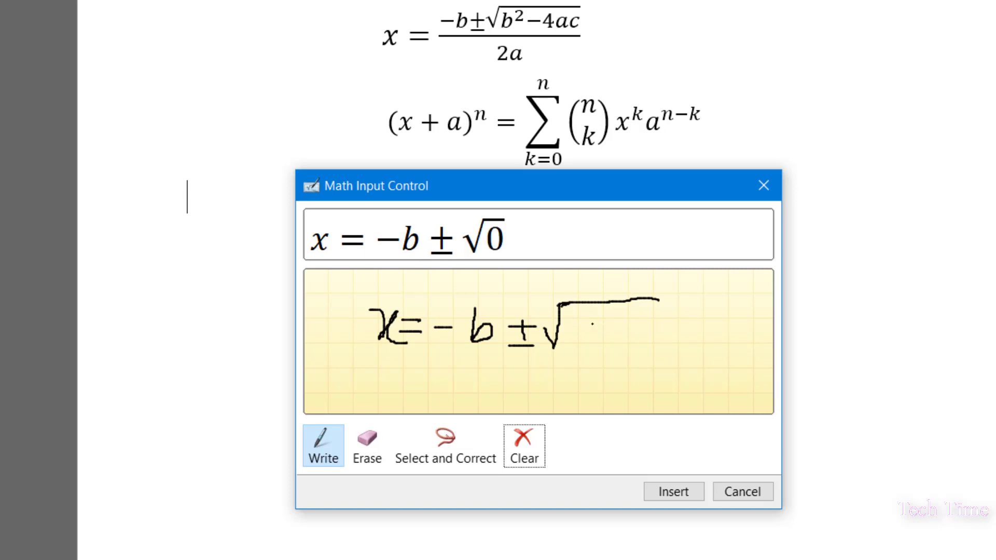
pyautogui.moveTo(580, 313)
pyautogui.mouseDown()
pyautogui.moveTo(577, 330)
pyautogui.moveTo(594, 338)
pyautogui.moveTo(574, 339)
pyautogui.moveTo(608, 324)
pyautogui.moveTo(647, 334)
pyautogui.moveTo(671, 325)
pyautogui.moveTo(675, 355)
pyautogui.mouseUp()
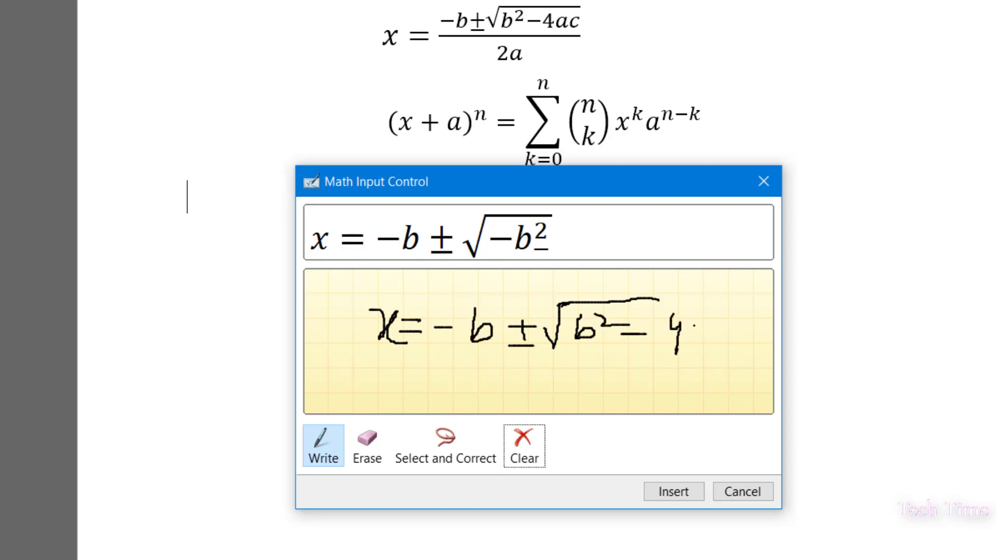
pyautogui.moveTo(690, 322)
pyautogui.mouseDown()
pyautogui.moveTo(691, 335)
pyautogui.moveTo(721, 336)
pyautogui.mouseUp()
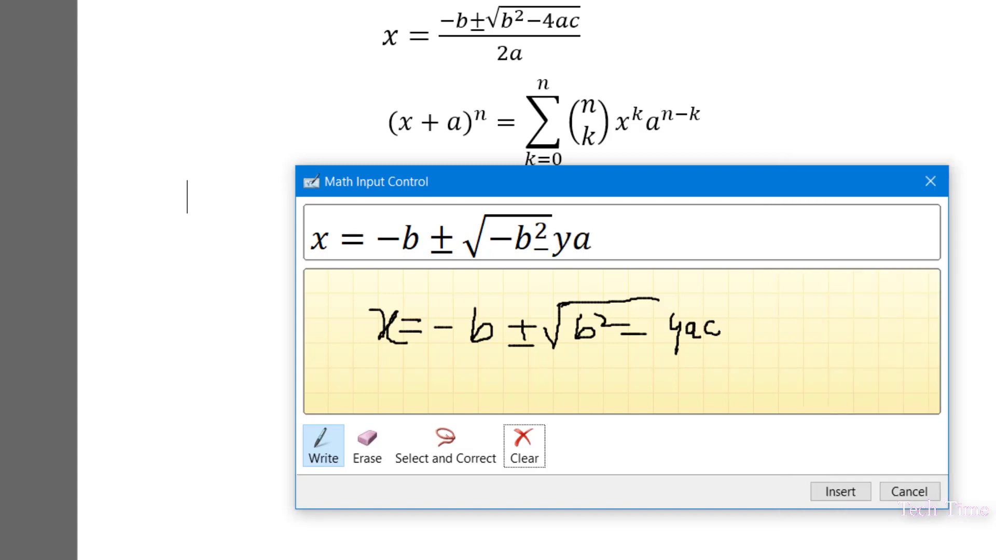
pyautogui.moveTo(471, 361); pyautogui.dragTo(782, 363)
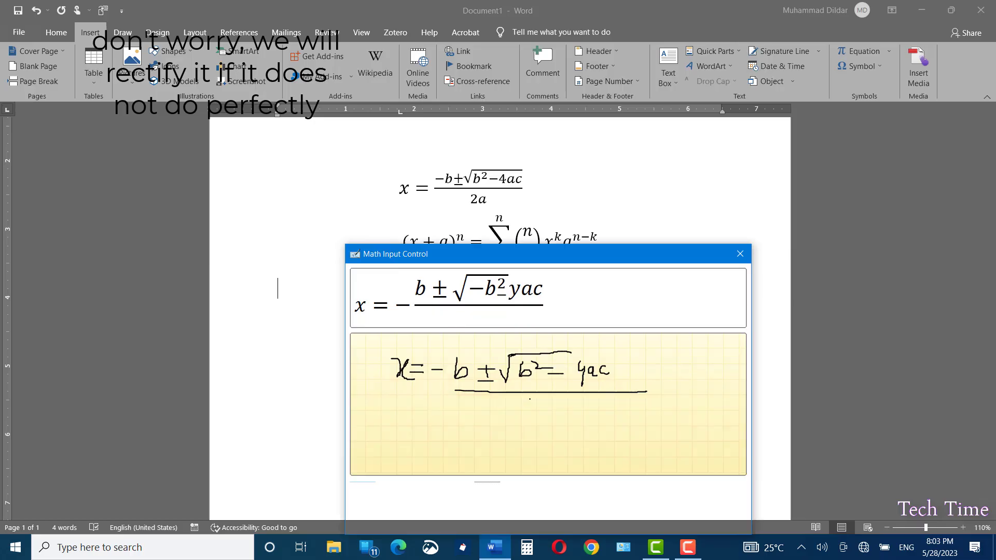
pyautogui.moveTo(583, 374); pyautogui.dragTo(602, 387)
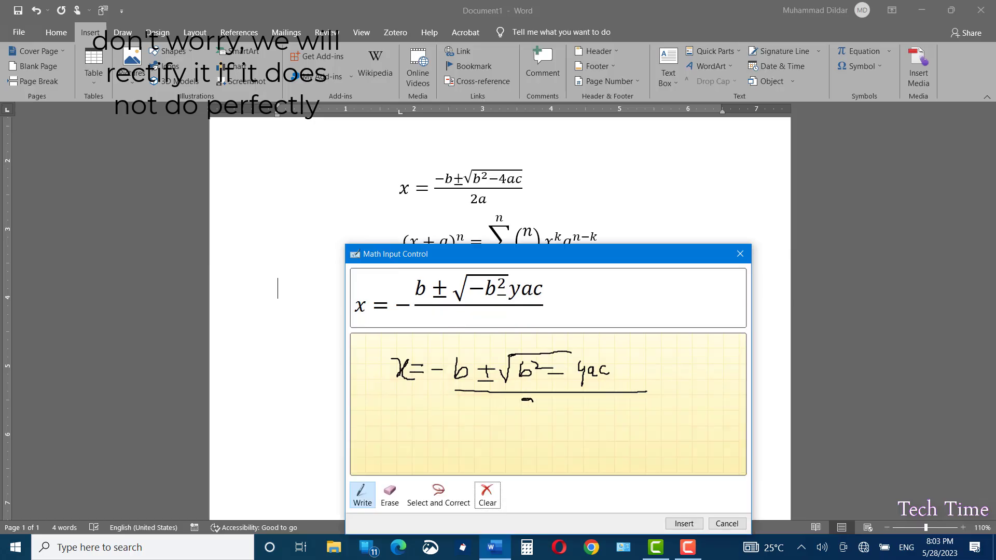
pyautogui.moveTo(534, 406); pyautogui.dragTo(561, 417)
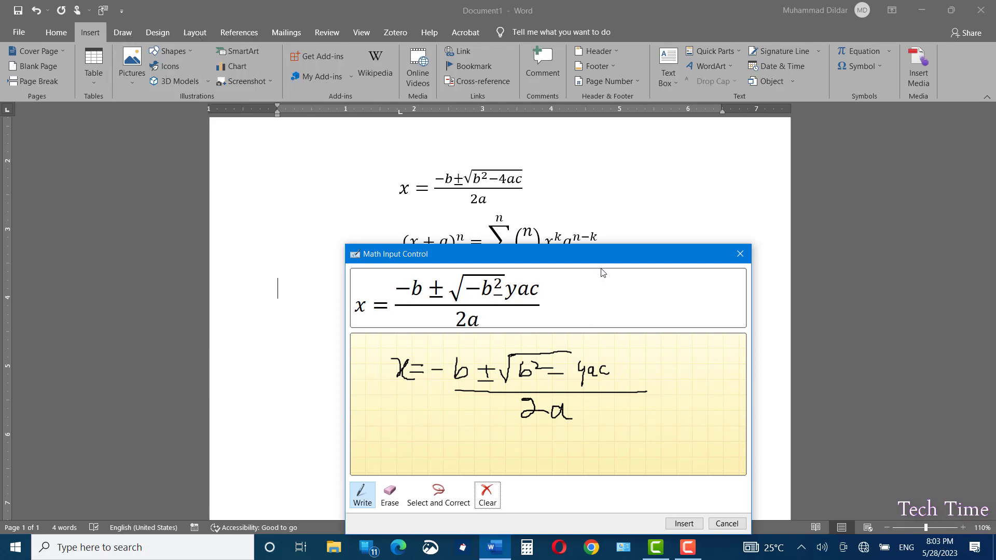
pyautogui.moveTo(631, 254); pyautogui.dragTo(593, 242)
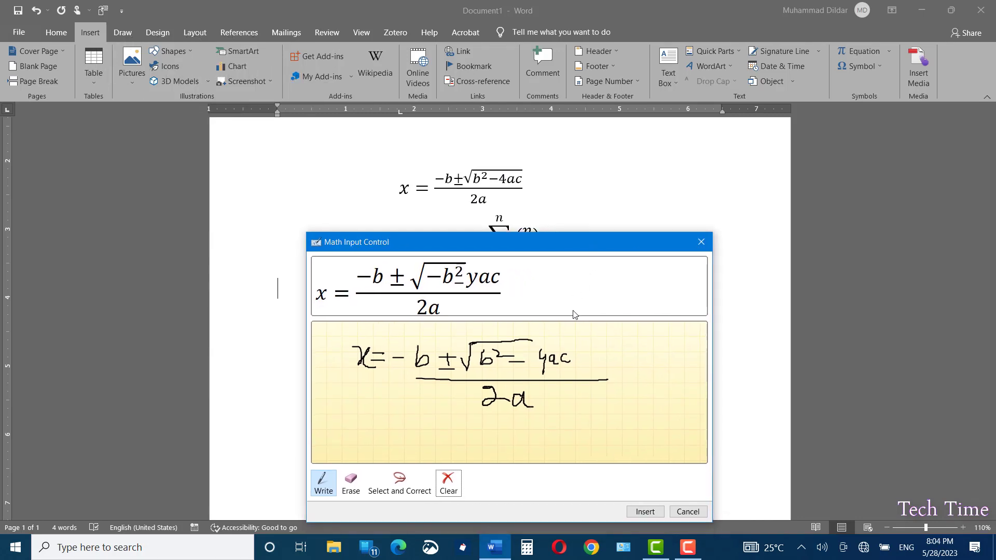
# Correct the misread 'y' to 4 so the preview ends in 4ac.
pyautogui.click(392, 485)
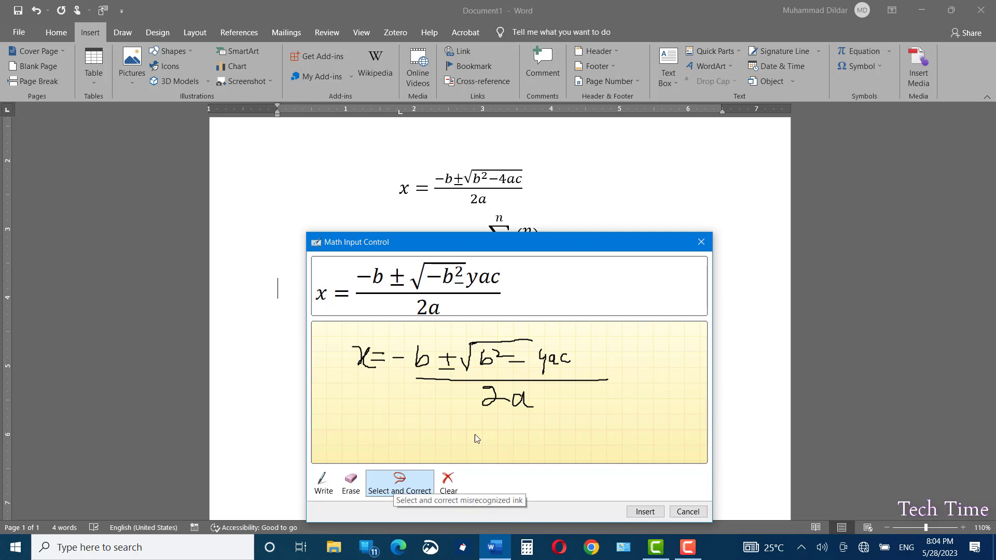
pyautogui.moveTo(535, 347)
pyautogui.mouseDown()
pyautogui.moveTo(548, 385)
pyautogui.moveTo(544, 348)
pyautogui.mouseUp()
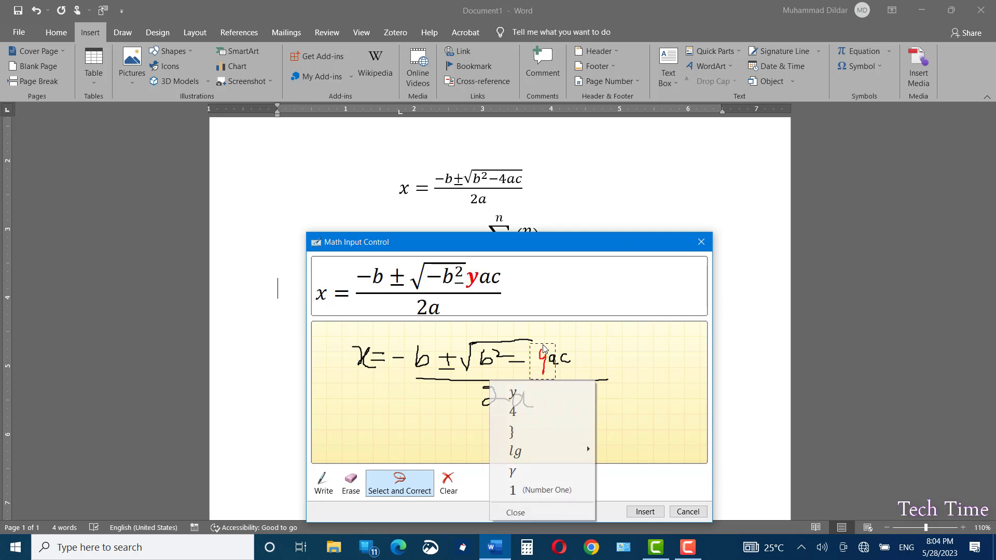
pyautogui.click(515, 412)
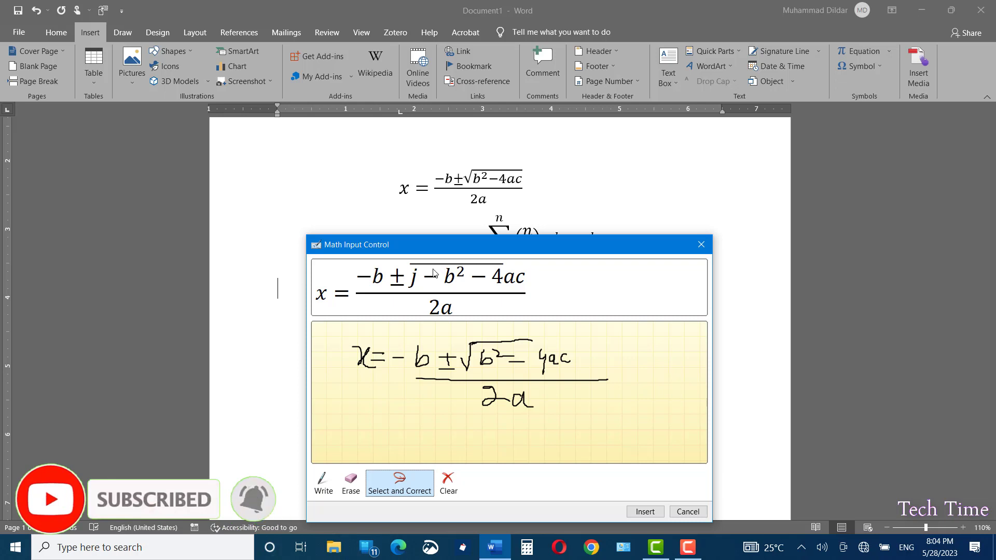
# Erase and redraw the square root, then insert the corrected formula below the binomial theorem.
pyautogui.click(351, 486)
pyautogui.moveTo(472, 347); pyautogui.dragTo(485, 341)
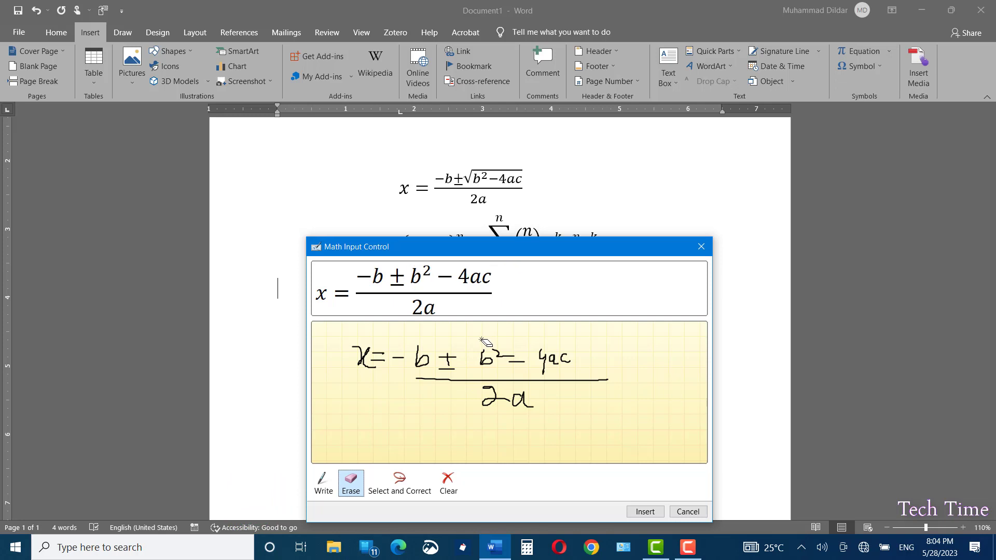
pyautogui.click(323, 486)
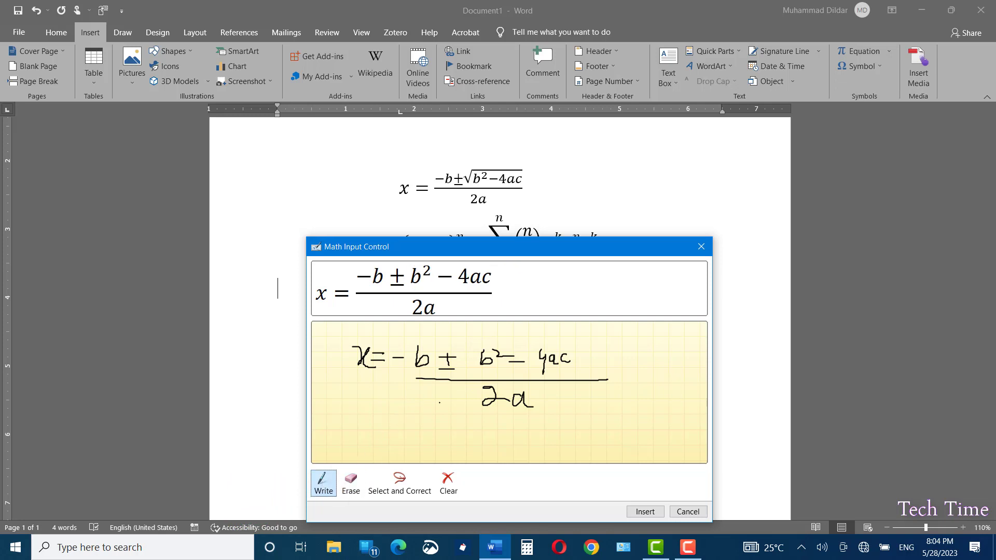
pyautogui.moveTo(474, 338)
pyautogui.mouseDown()
pyautogui.moveTo(469, 380)
pyautogui.moveTo(463, 358)
pyautogui.moveTo(581, 343)
pyautogui.mouseUp()
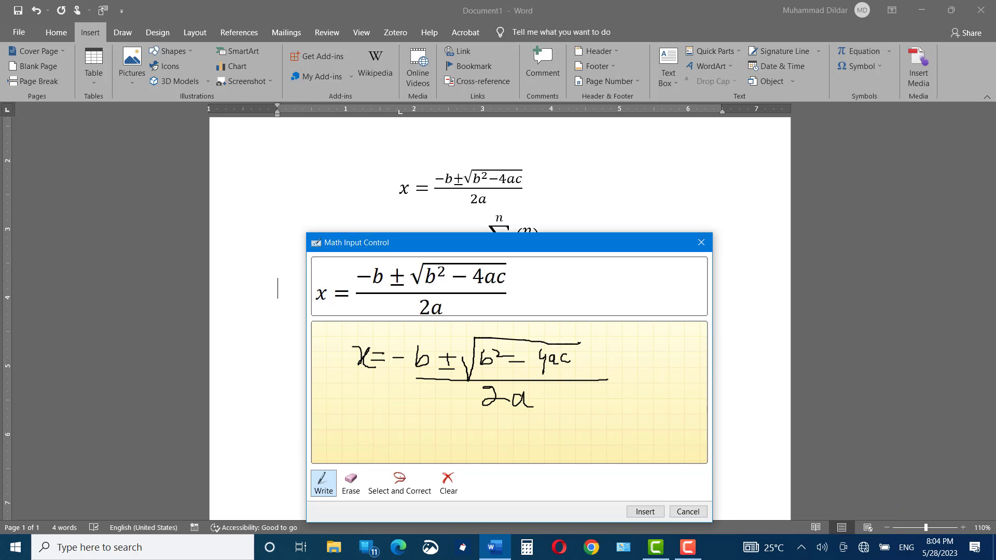
pyautogui.click(648, 513)
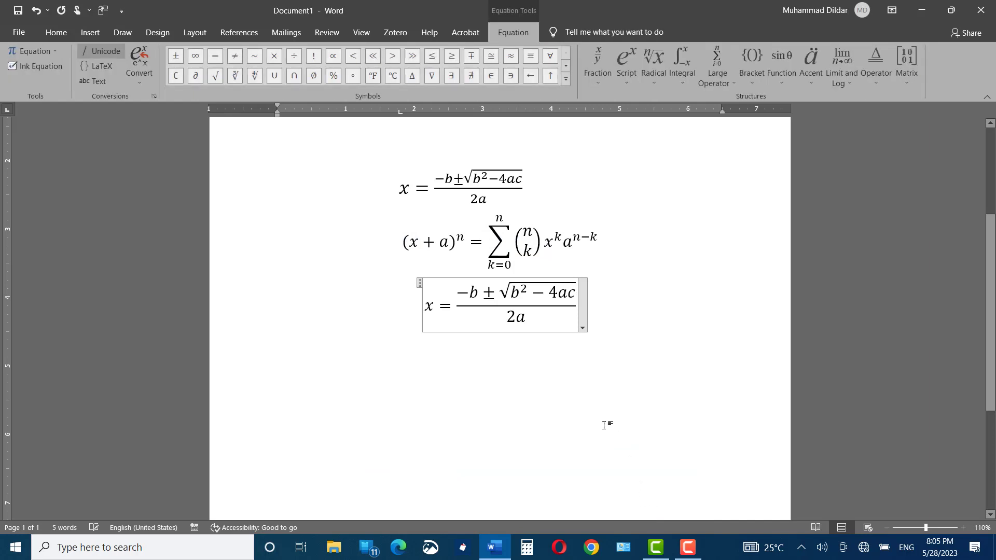
pyautogui.click(675, 375)
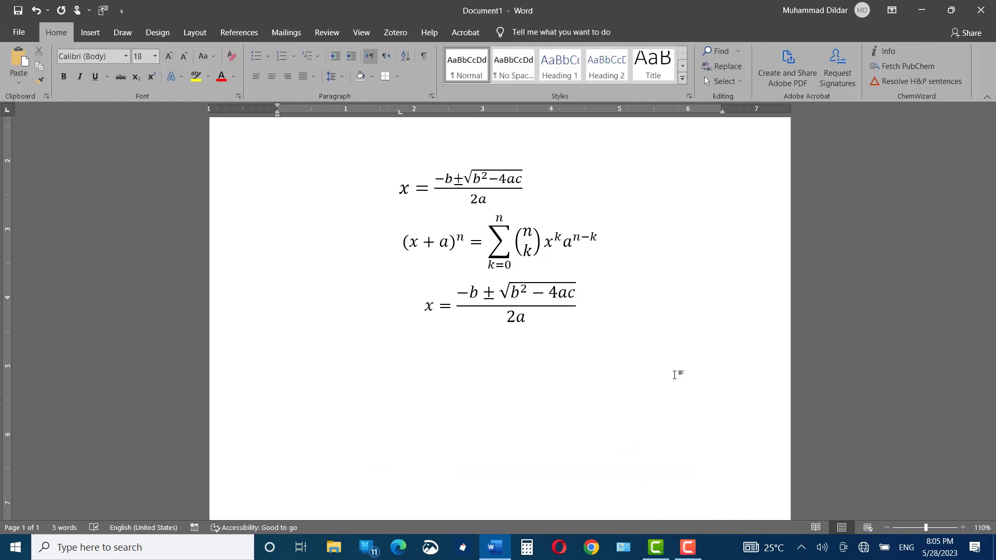